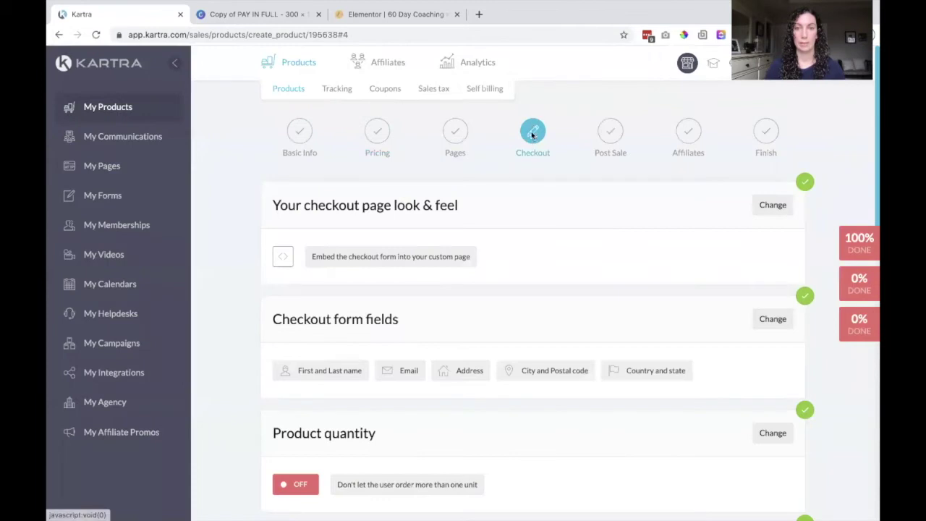
Step: Change the checkout page look to an overlay pop up window on the site with the orange template, and save it
left_click(772, 206)
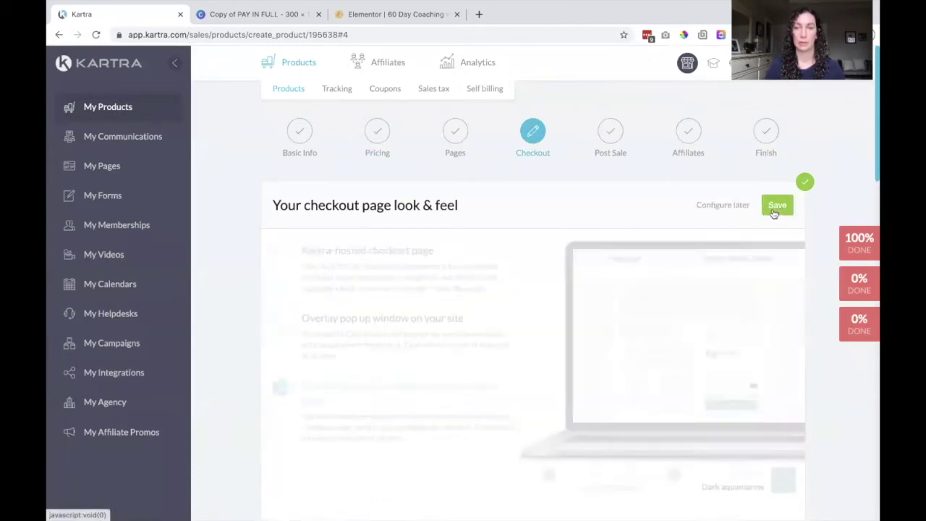
left_click(282, 320)
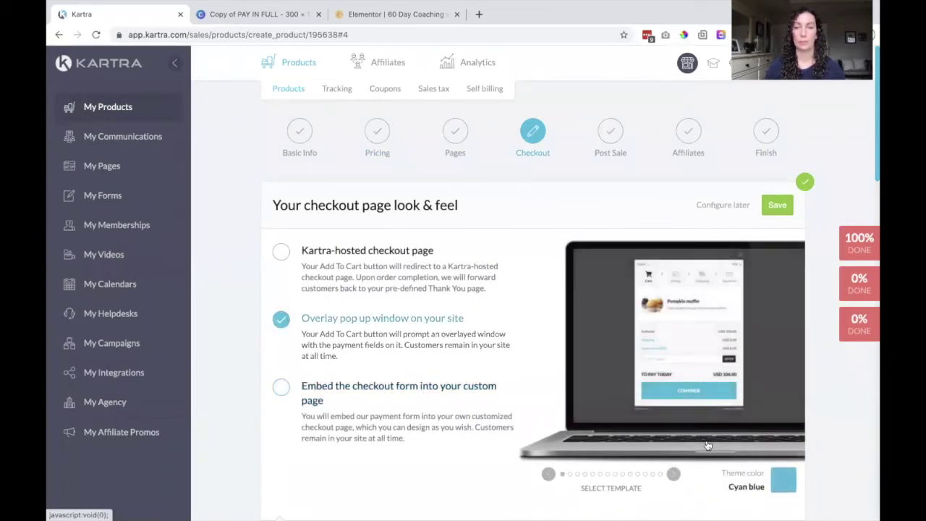
left_click(672, 474)
left_click(671, 475)
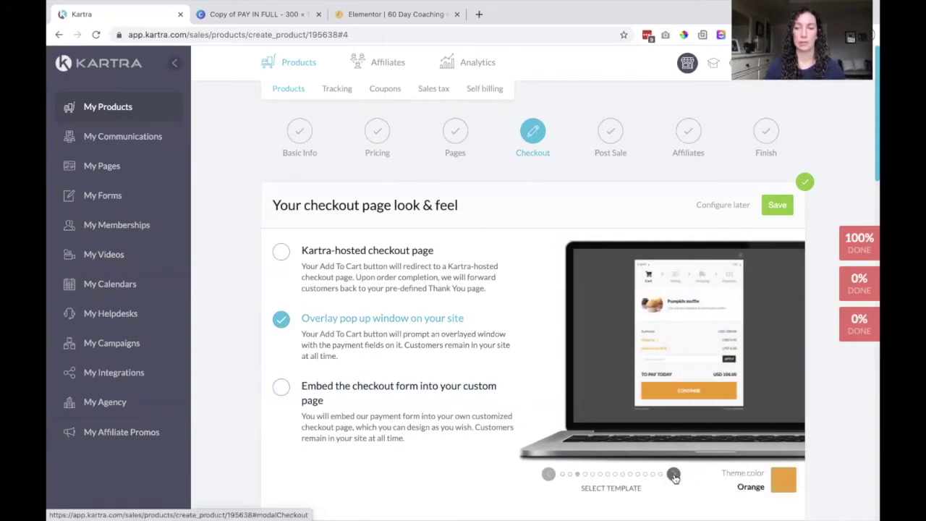
left_click(778, 206)
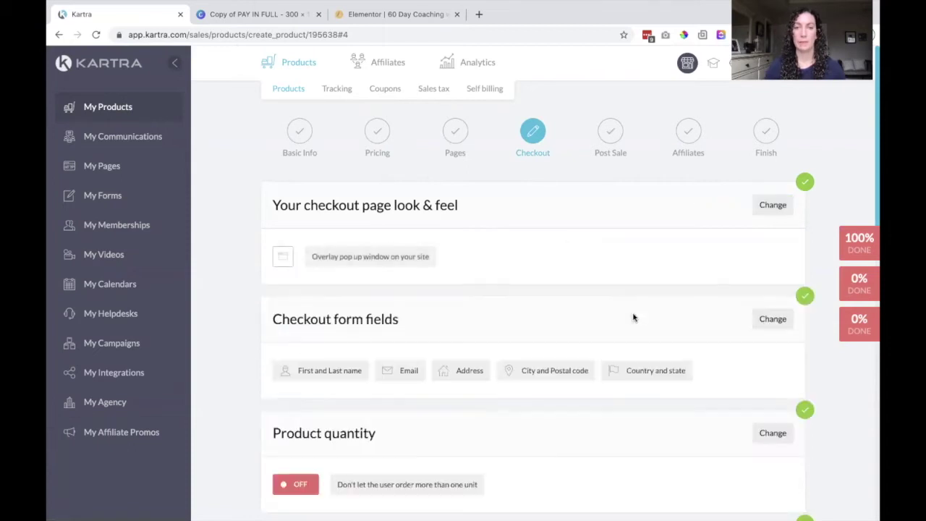
Step: Continue through the remaining product setup stages and return to the products dashboard
scroll(633, 316, "down", 6)
scroll(632, 316, "down", 5)
left_click(588, 353)
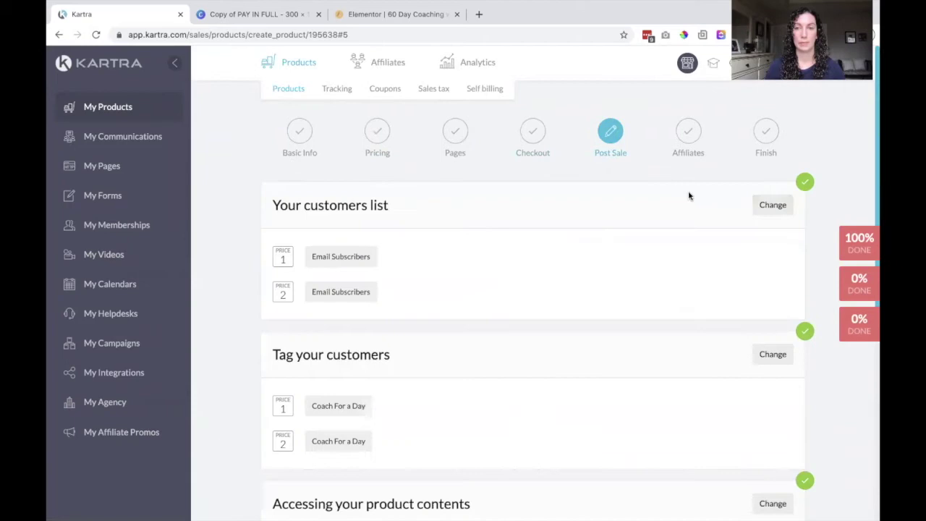
left_click(290, 89)
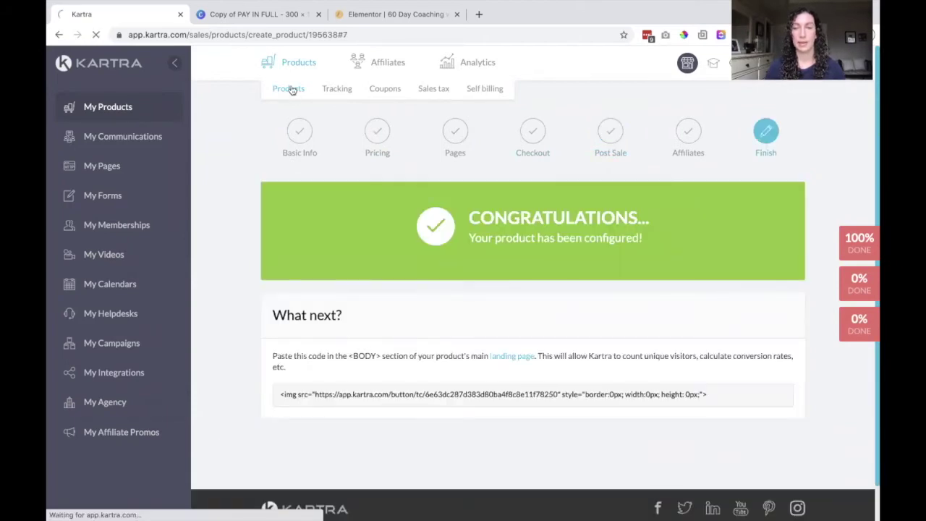
left_click(687, 148)
left_click(666, 224)
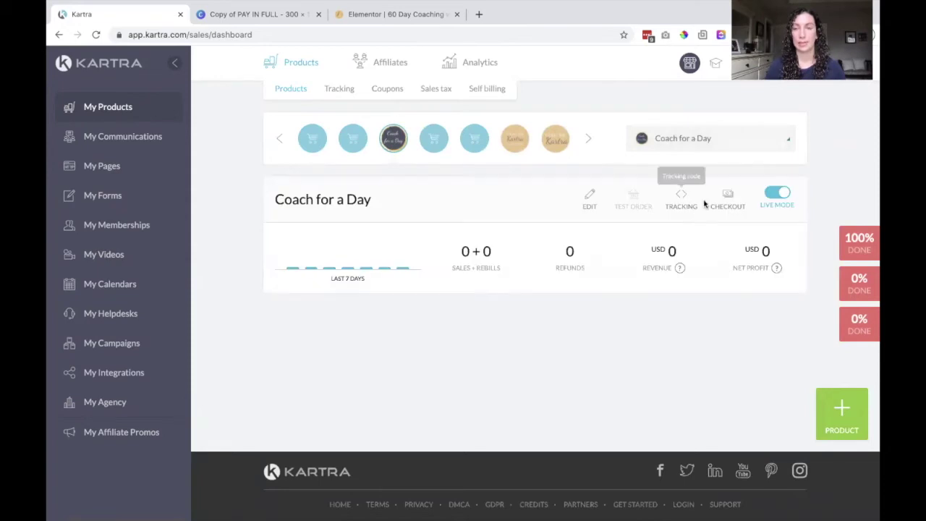
Step: Get the single price checkout for Coach for a Day and copy the entire overlay checkout code for Price 1
left_click(727, 197)
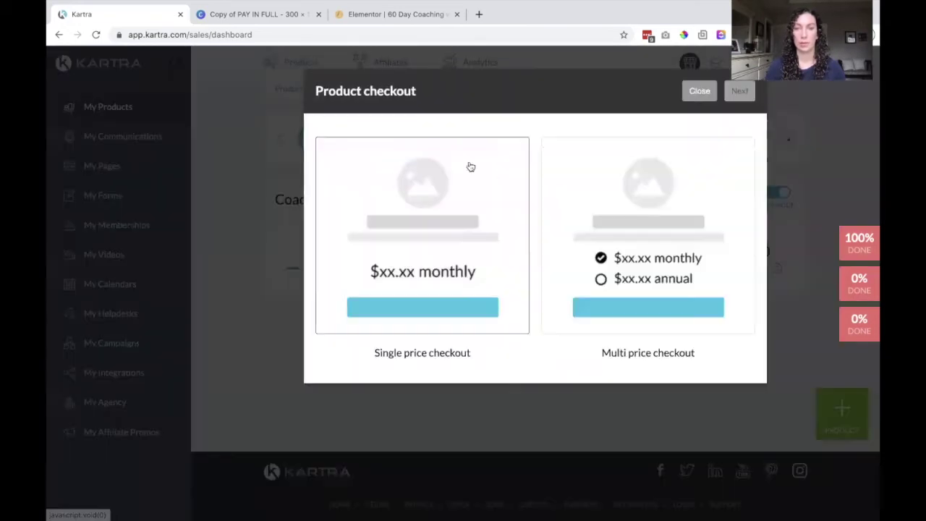
left_click(738, 90)
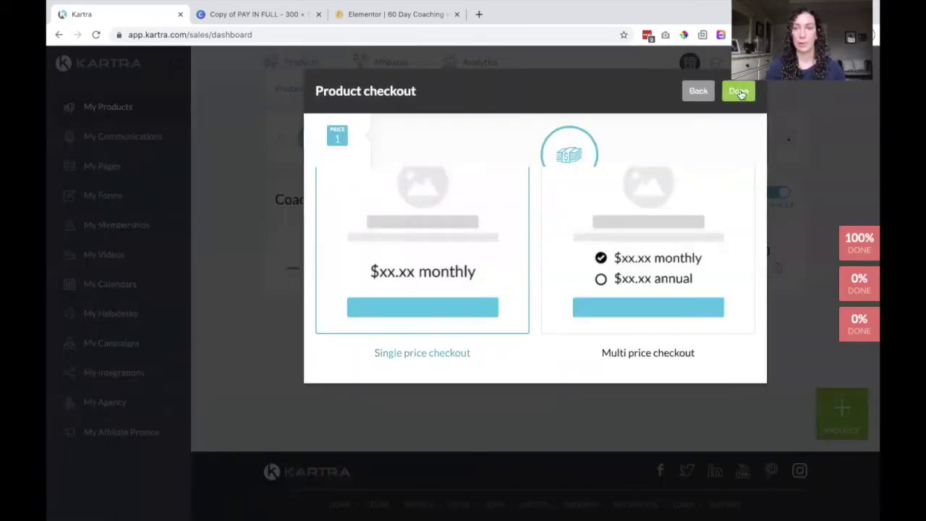
triple_click(489, 360)
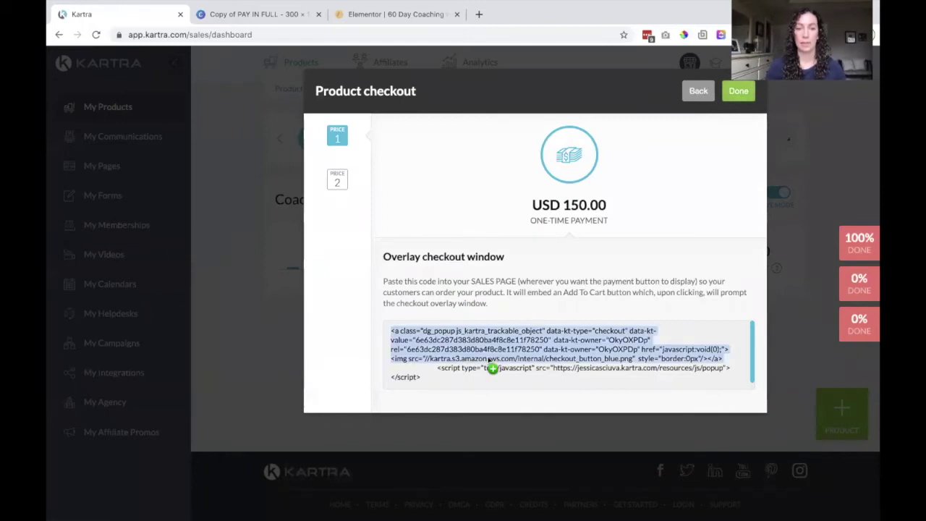
left_click_drag(439, 387, 388, 325)
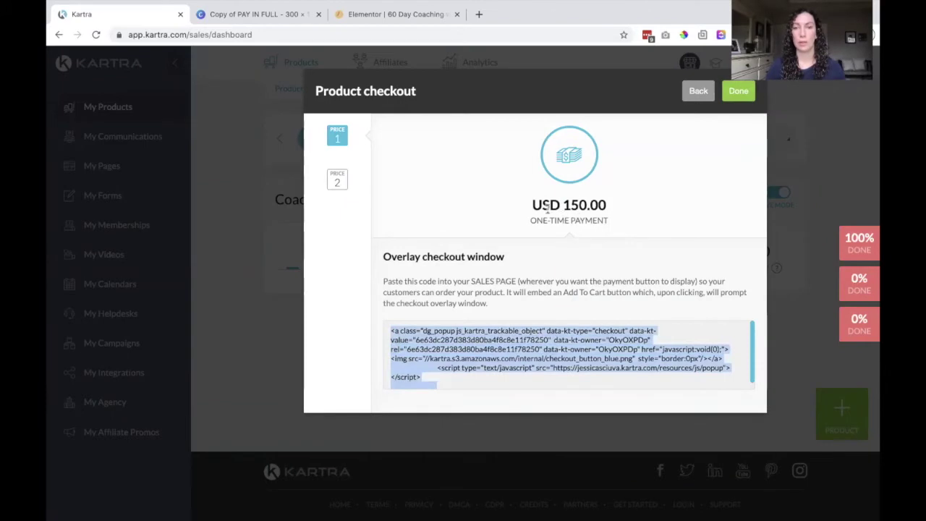
Step: Switch to the Elementor page, add an HTML widget below the testimonial, and paste the copied checkout code into it
left_click(397, 18)
scroll(448, 286, "down", 10)
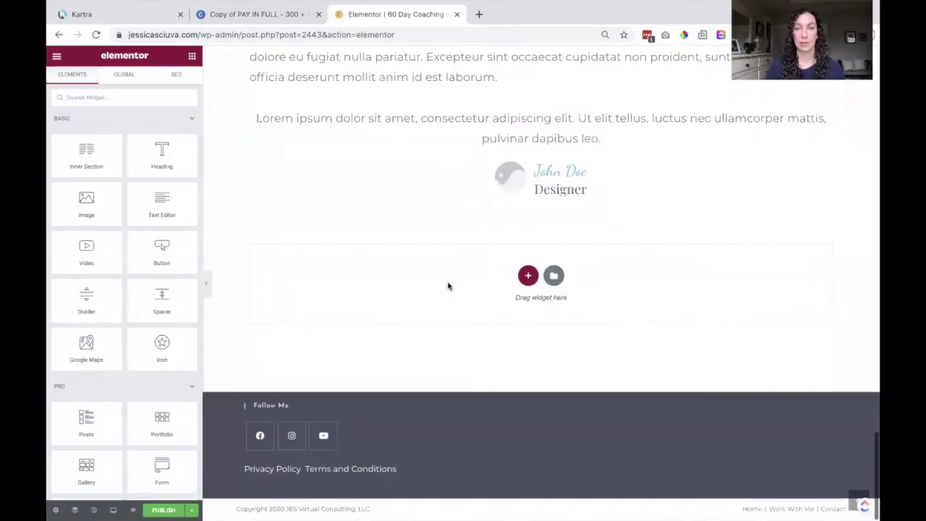
left_click(100, 97)
type("code")
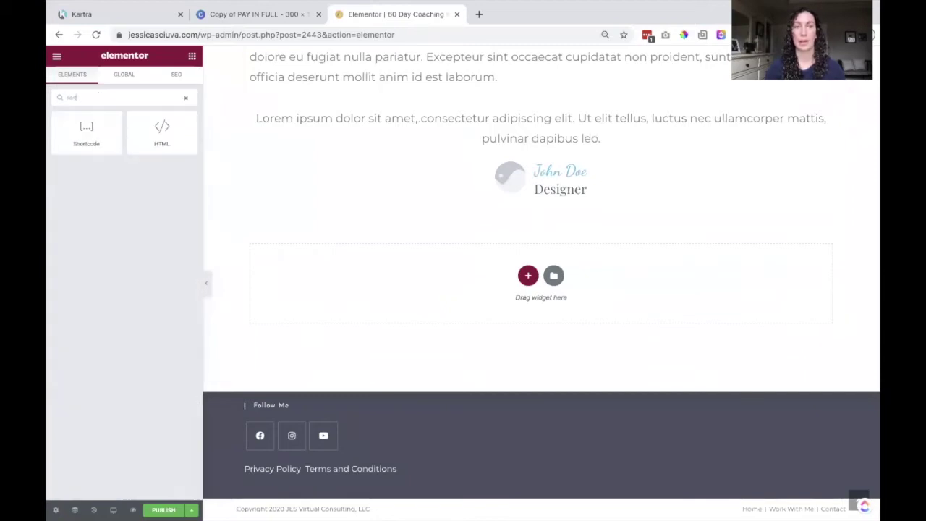
left_click_drag(149, 124, 386, 274)
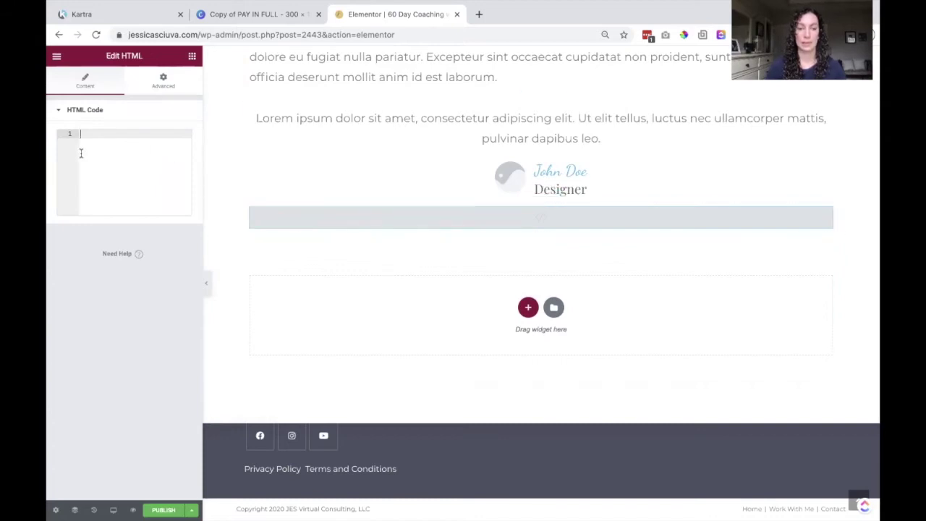
key("ctrl+v")
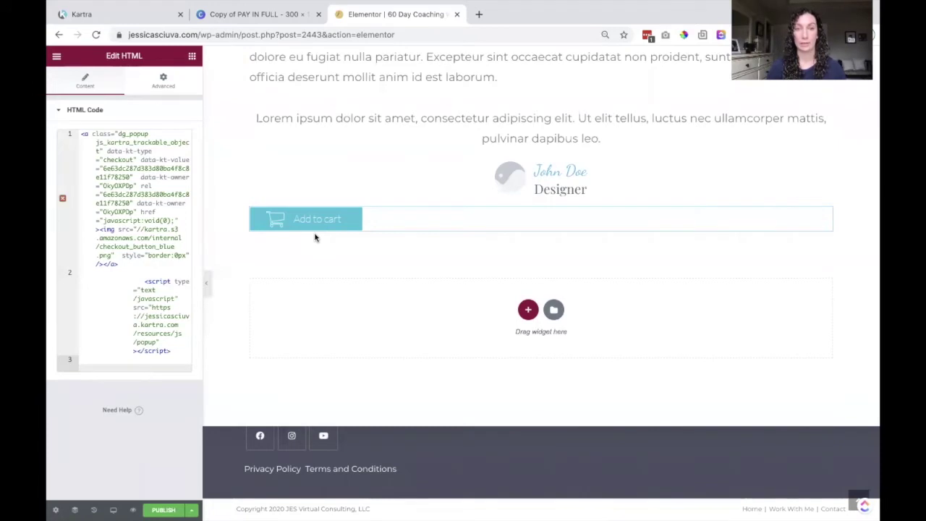
Step: Switch to the PAY IN FULL button design in Canva and check its custom size
key("ctrl+shift+Tab")
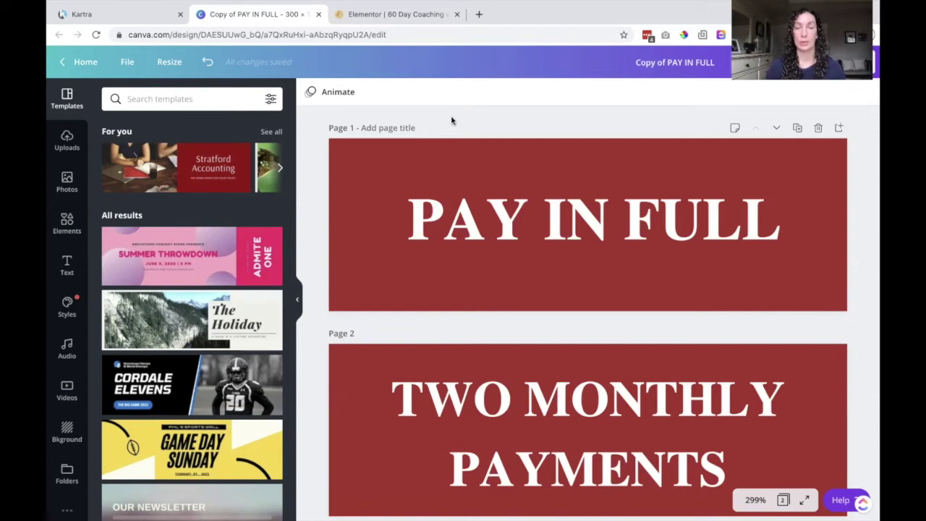
left_click(169, 61)
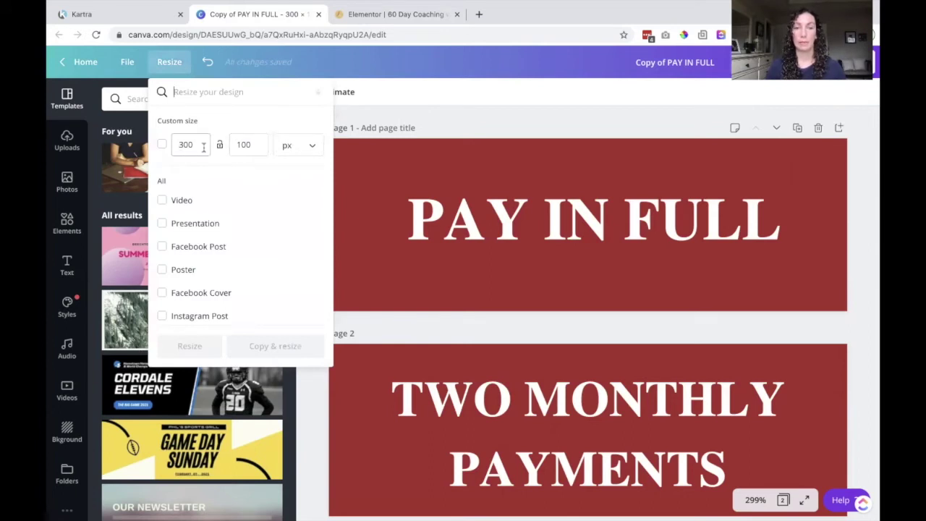
left_click(592, 121)
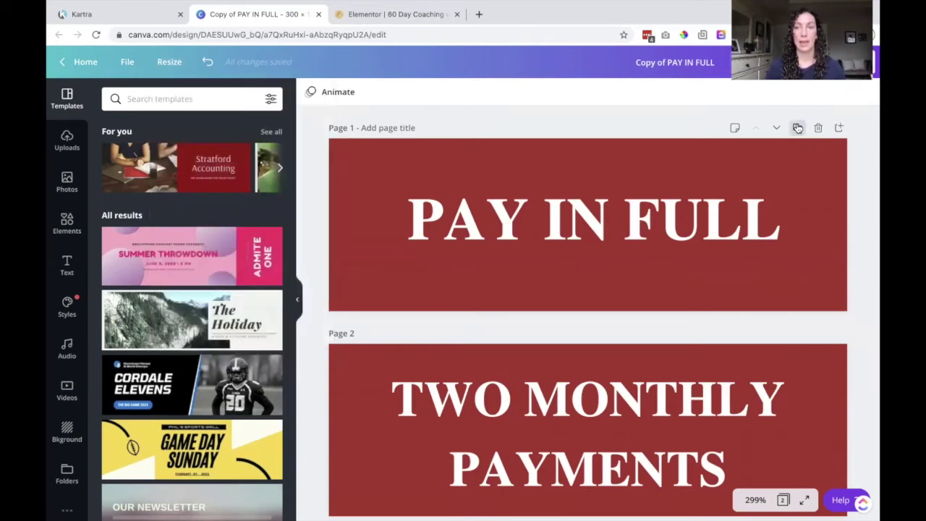
Step: Duplicate the PAY IN FULL page and clear the text and red background from page 1
left_click(797, 127)
scroll(616, 142, "up", 3)
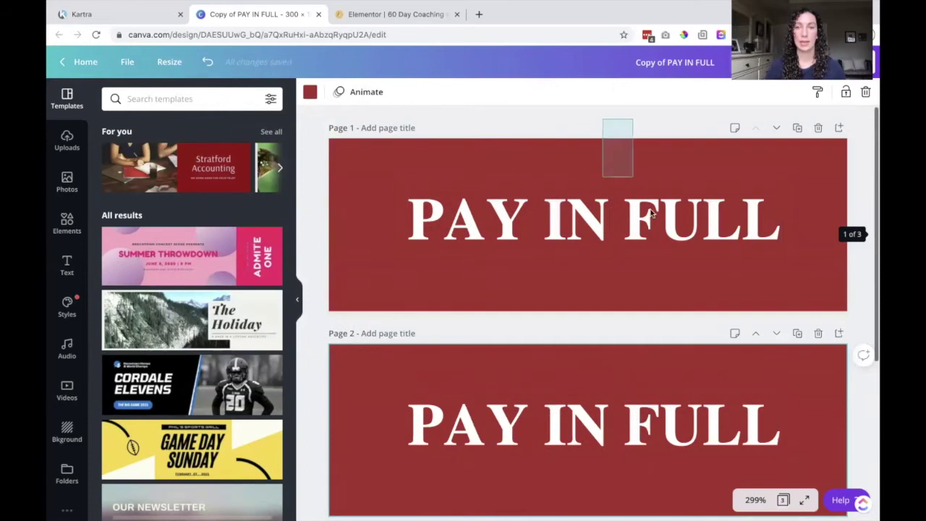
left_click(601, 224)
key("Delete")
left_click(657, 222)
key("Delete")
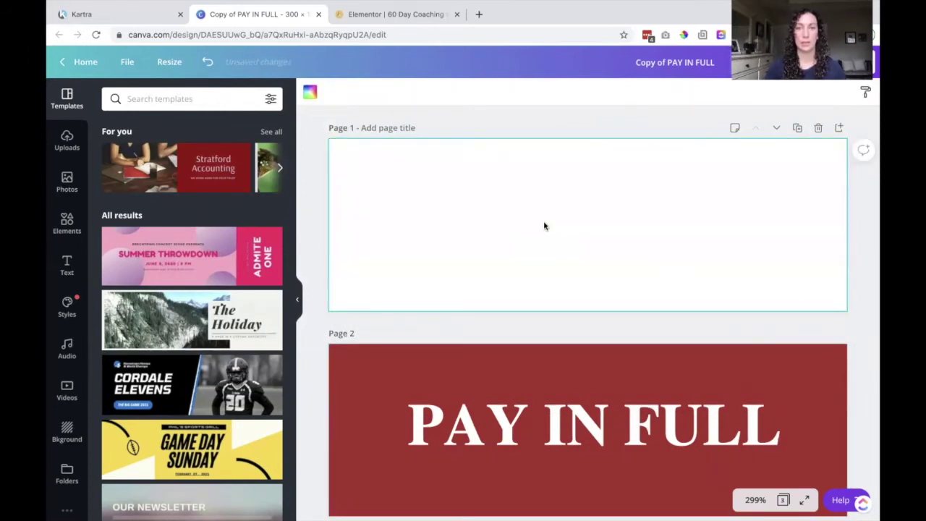
Step: Set page 1's background to the dark slate brand color
left_click(311, 91)
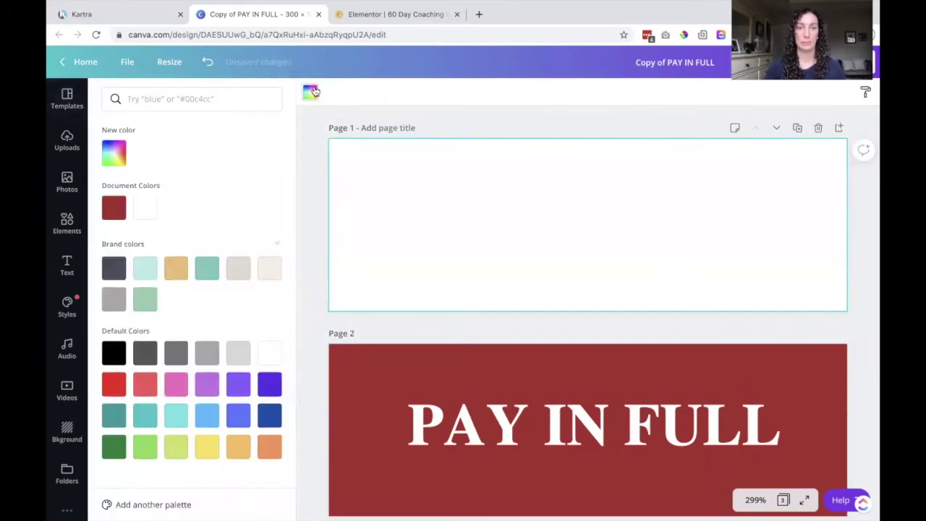
left_click(145, 272)
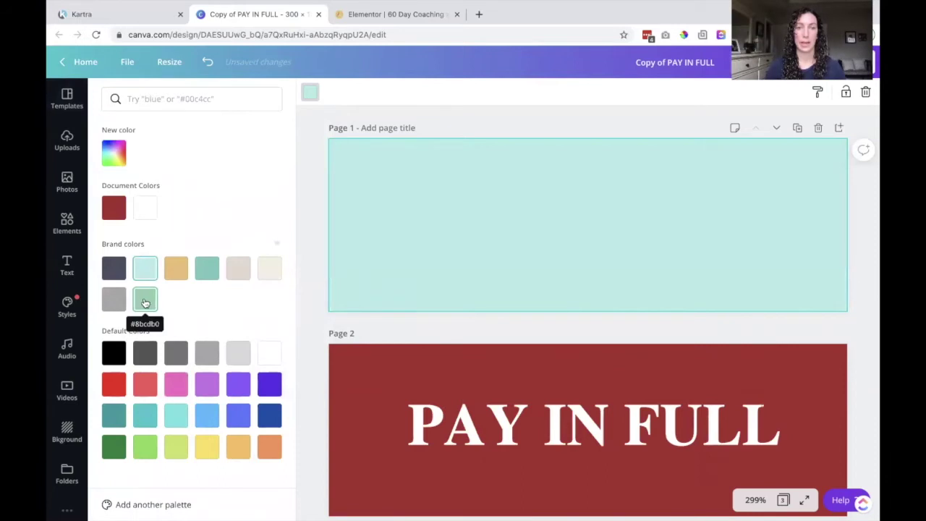
left_click(114, 268)
Step: Copy the PAY IN FULL text from page 2 onto page 1
left_click(562, 426)
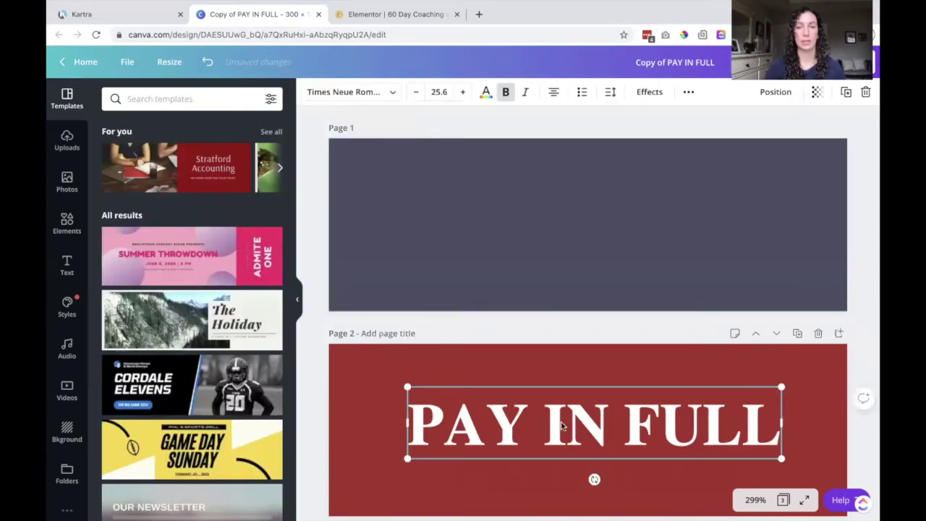
left_click(540, 221)
key("ctrl+v")
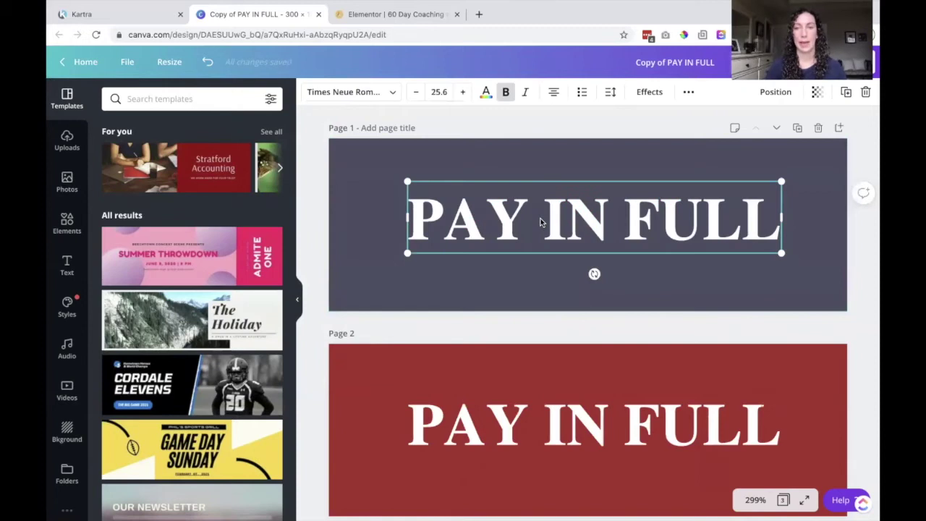
left_click(494, 274)
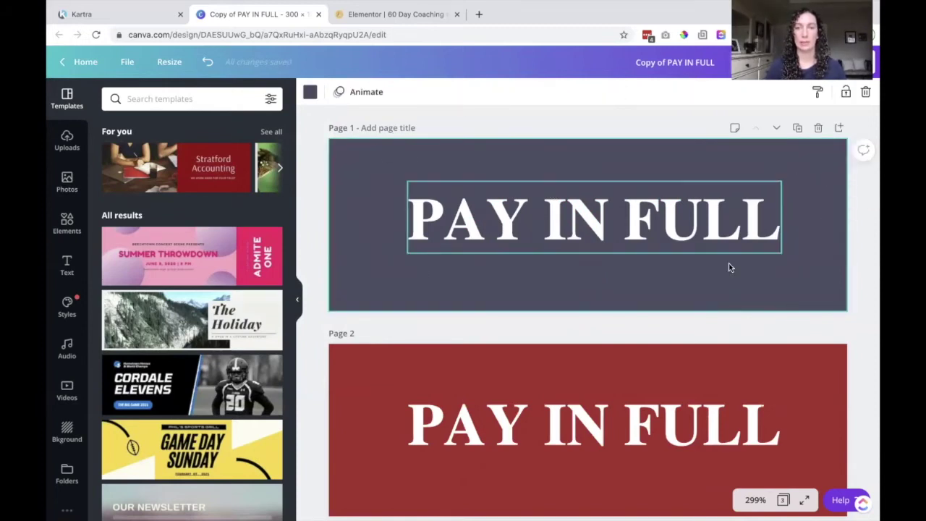
left_click(692, 249)
left_click(415, 154)
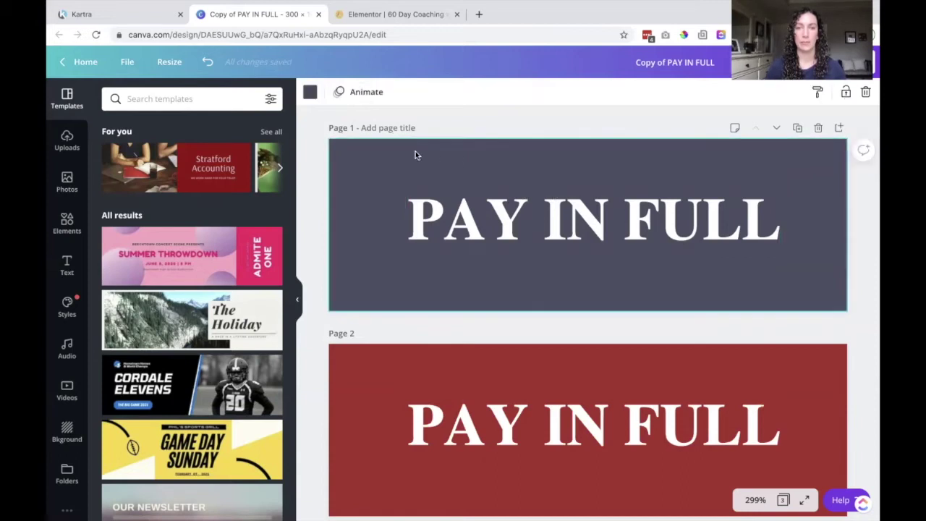
Step: Add the recently used square outline to page 1 and stretch it to the page edges as a border
left_click(66, 219)
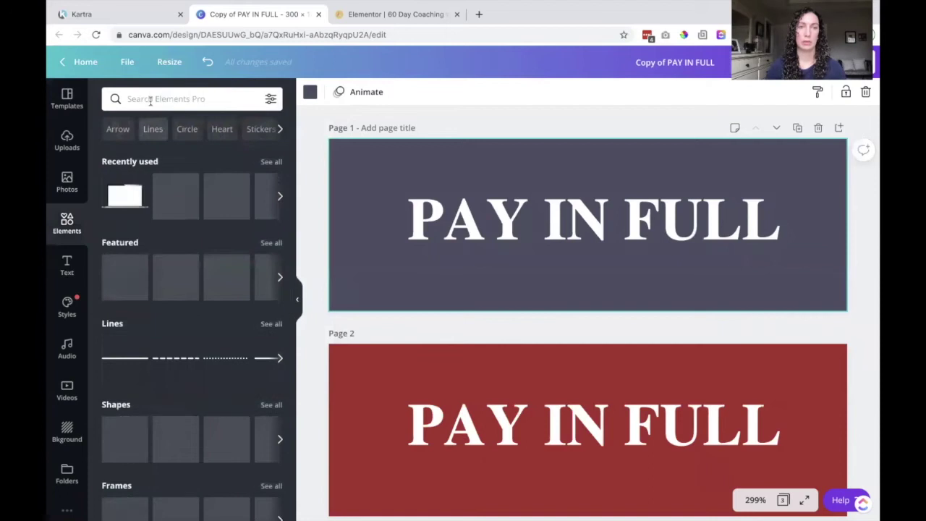
left_click(172, 183)
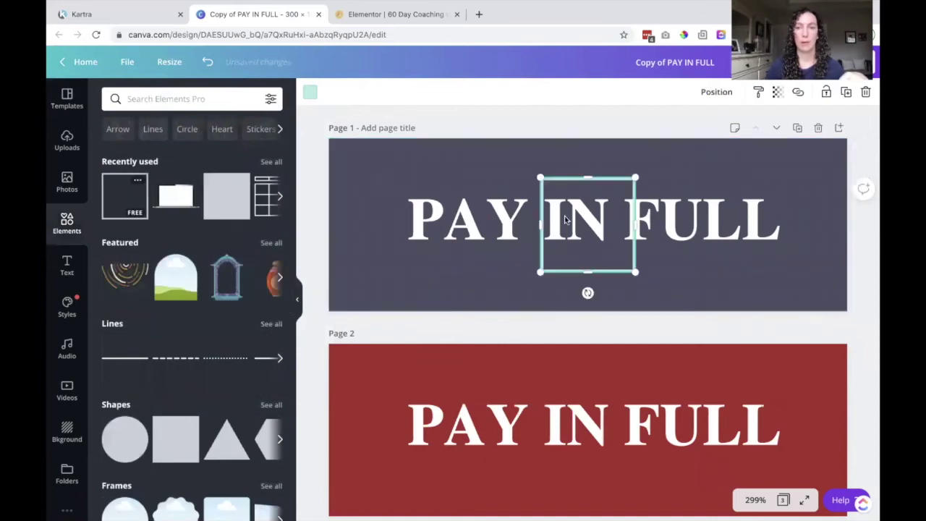
left_click_drag(532, 225, 331, 224)
left_click_drag(515, 178, 516, 138)
left_click_drag(712, 215, 848, 240)
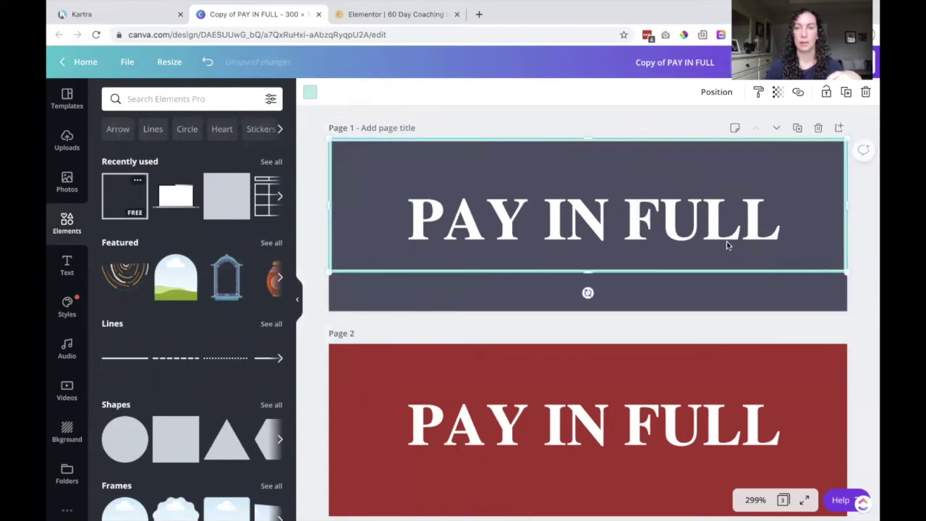
left_click_drag(590, 274, 589, 311)
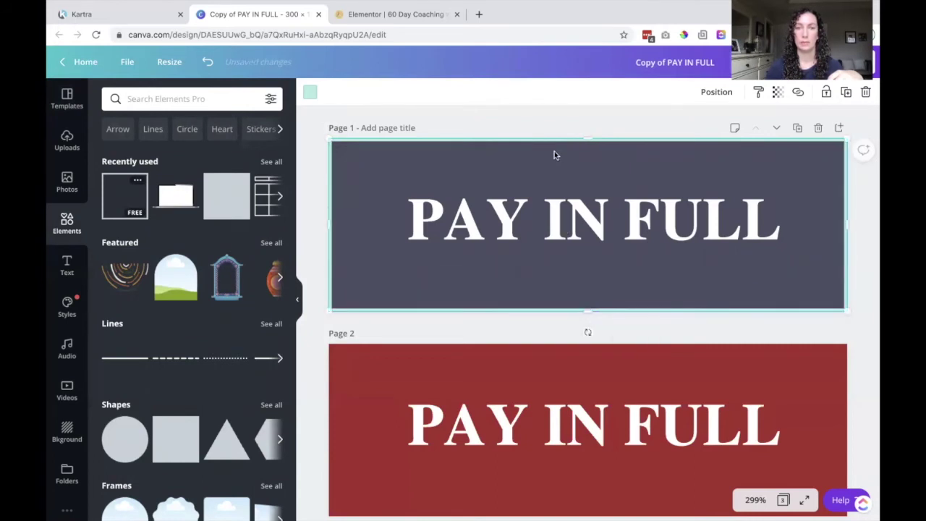
left_click(867, 307)
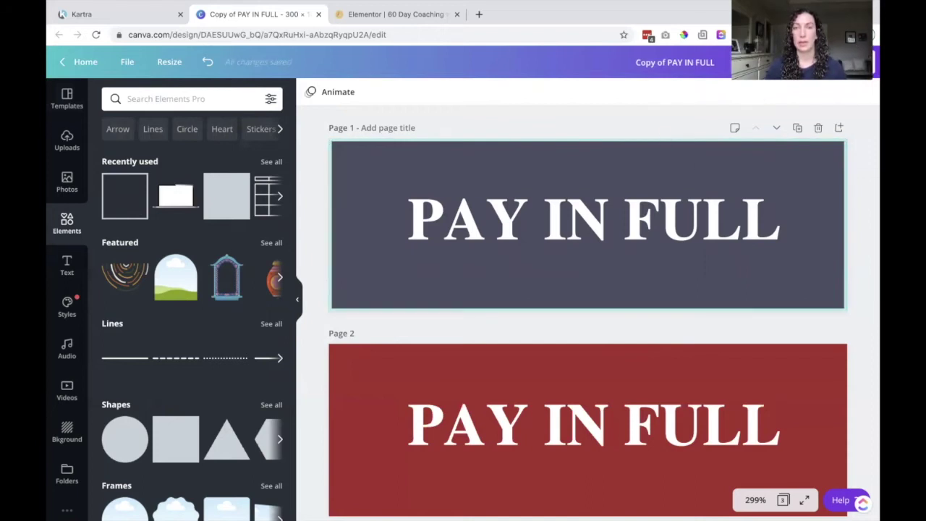
Step: Download only page 1 of the design as a PNG
left_click(856, 62)
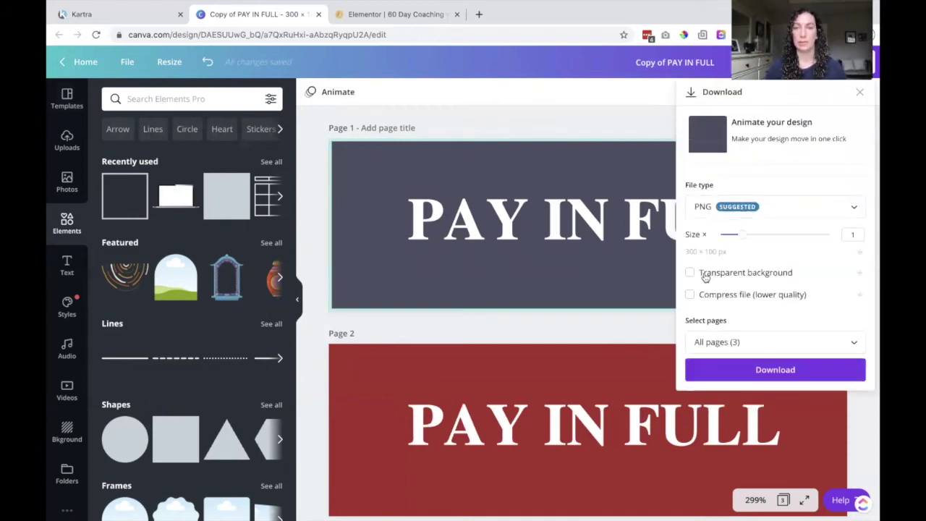
left_click(706, 342)
left_click(734, 201)
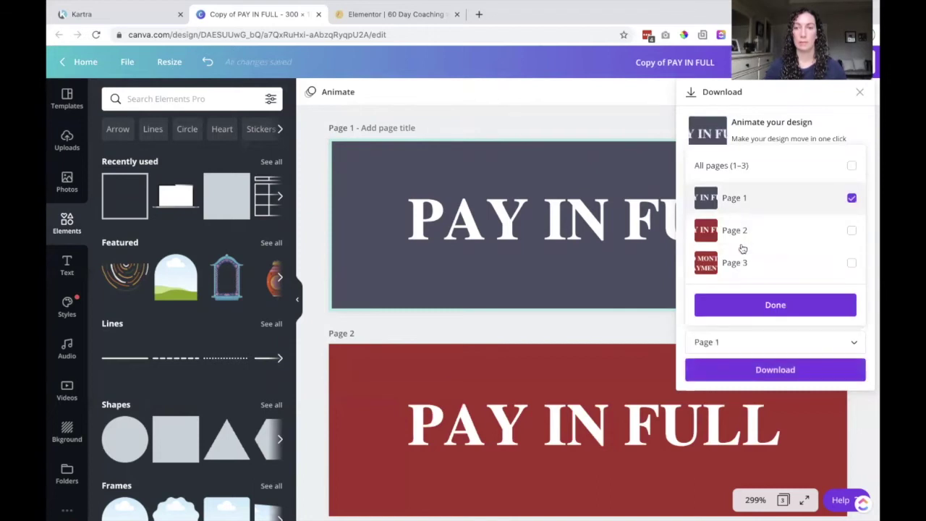
left_click(742, 306)
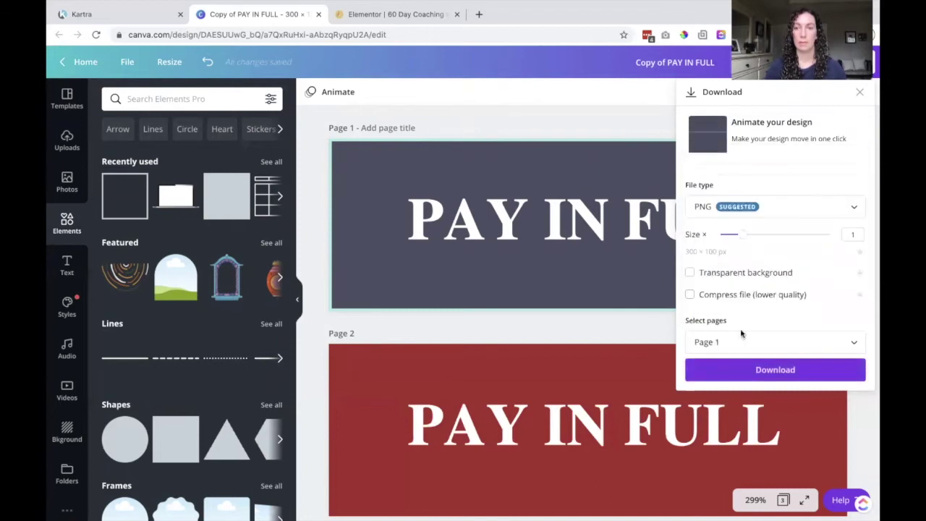
left_click(746, 372)
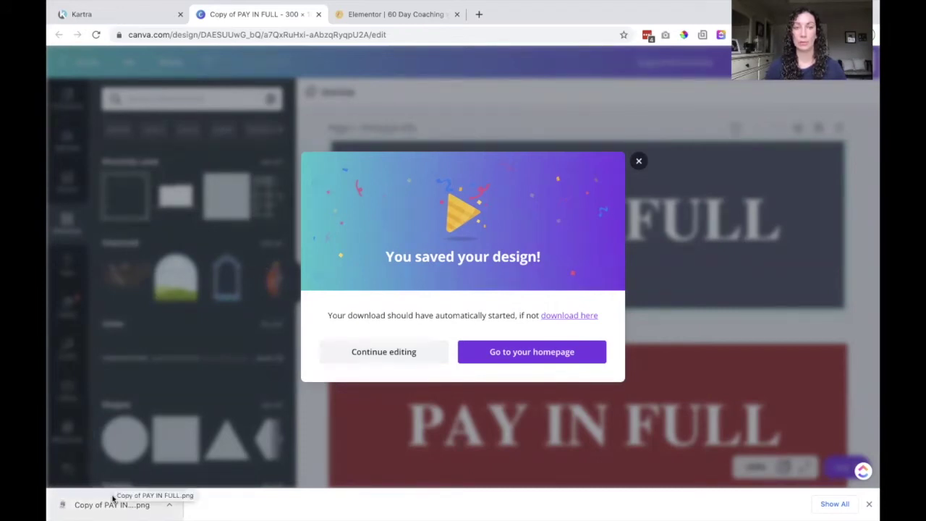
Step: Switch to the 60 Day Coaching page in Elementor and save it as a draft
left_click(354, 17)
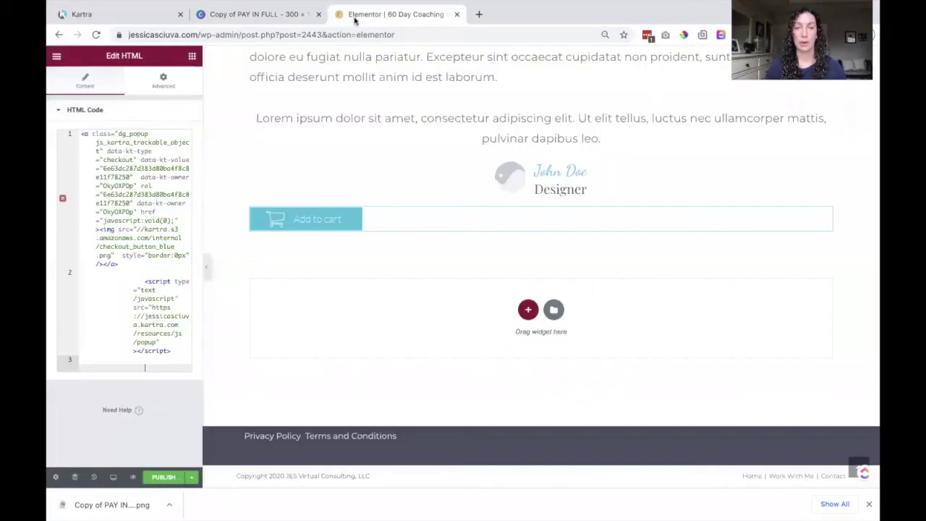
left_click(192, 477)
left_click(101, 431)
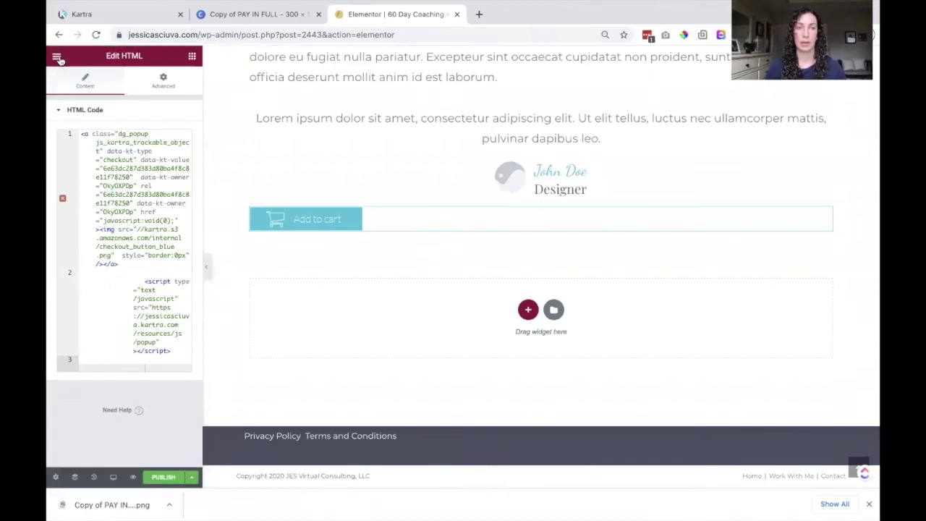
Step: Exit the Elementor editor to the WordPress media library and upload the downloaded Copy of PAY IN FULL PNG
left_click(57, 56)
left_click(97, 236)
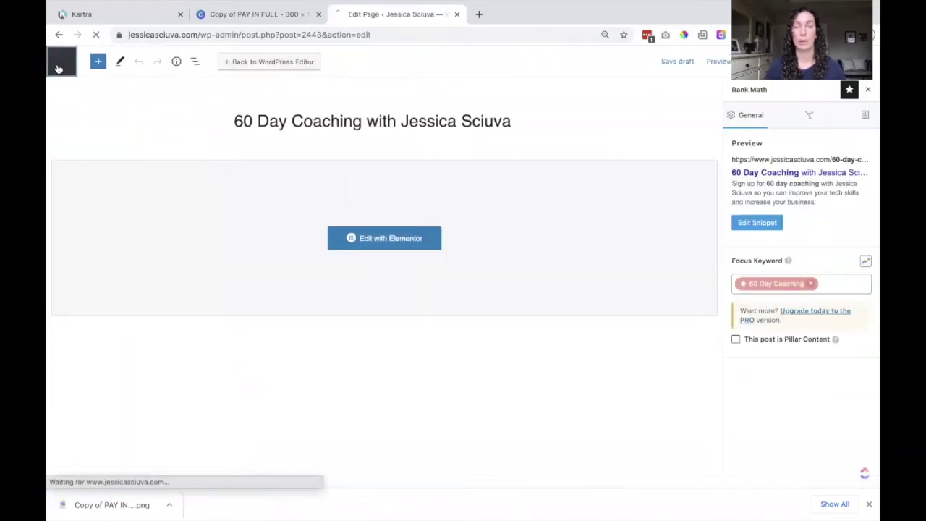
left_click(60, 64)
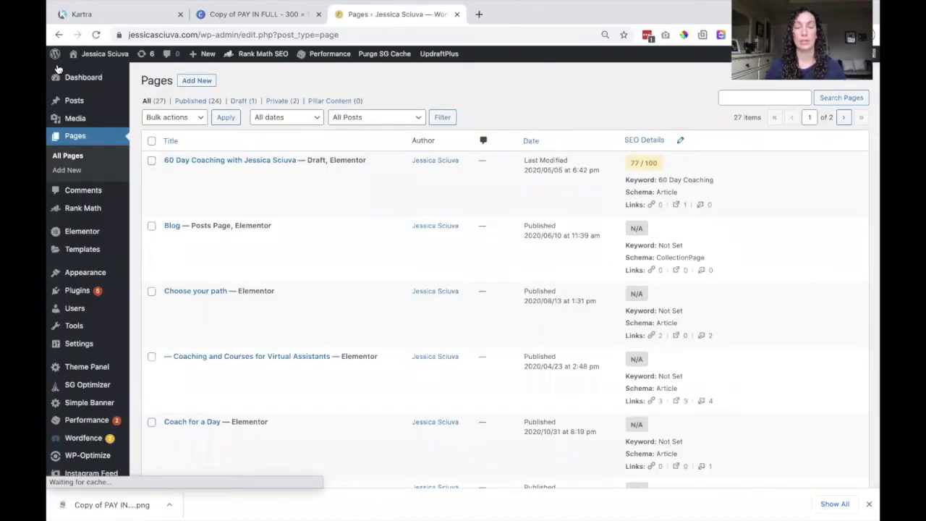
left_click(76, 121)
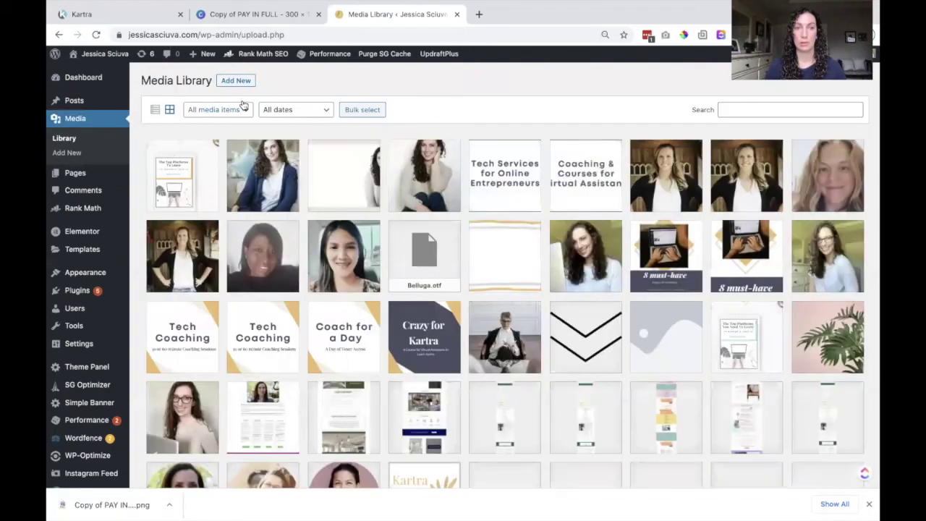
left_click(236, 81)
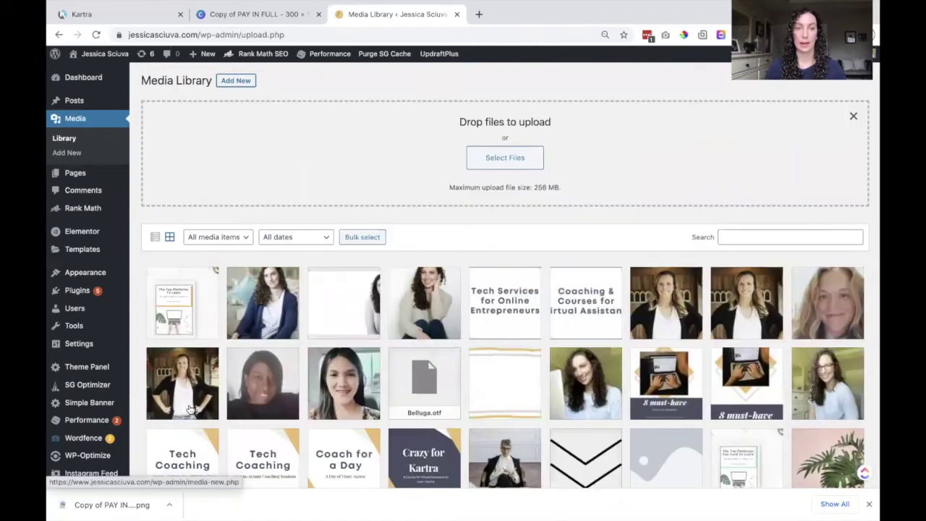
left_click_drag(115, 504, 441, 155)
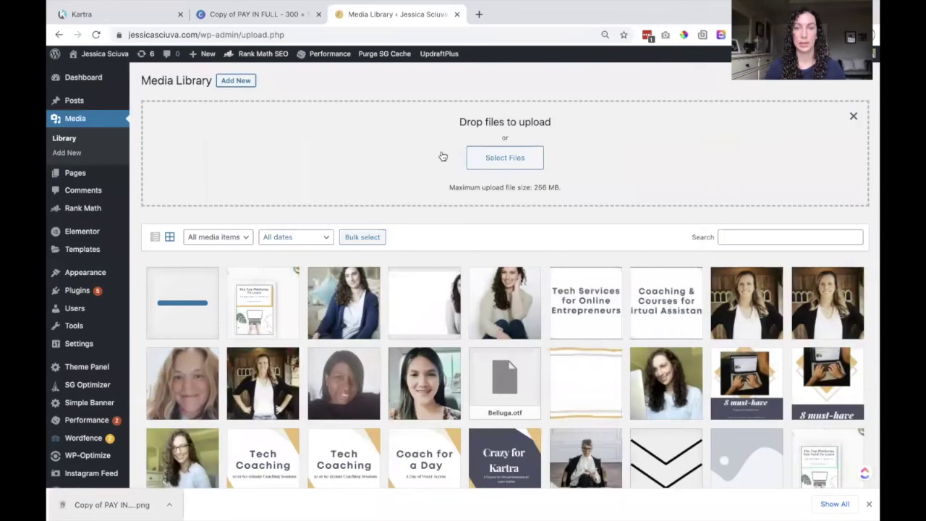
Step: Set the uploaded image's title and alternative text to PAY IN FULL and copy its file URL
left_click_drag(716, 217, 688, 216)
key("BackSpace")
triple_click(701, 216)
left_click(715, 175)
key("ctrl+v")
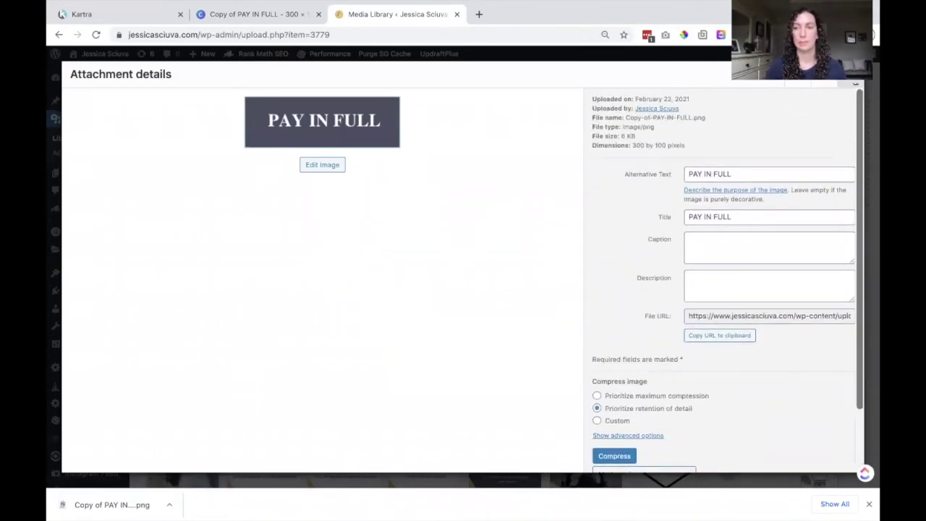
left_click(708, 336)
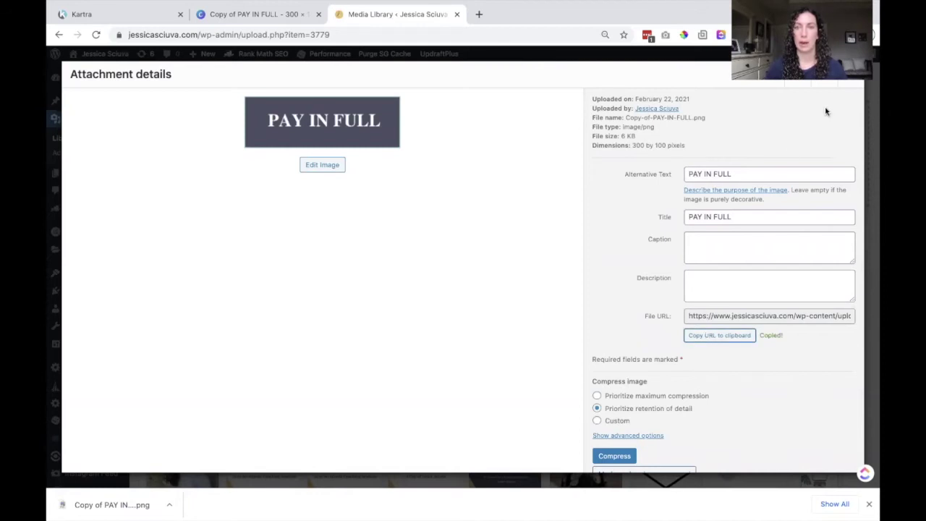
left_click(850, 77)
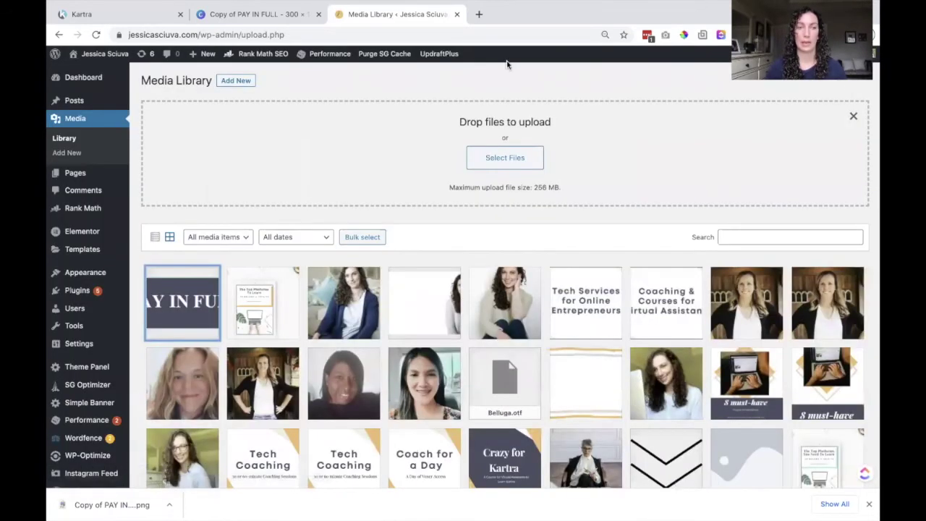
Step: Reopen the 60 Day Coaching page in Elementor and open the Add to cart button's HTML code for editing
left_click(74, 173)
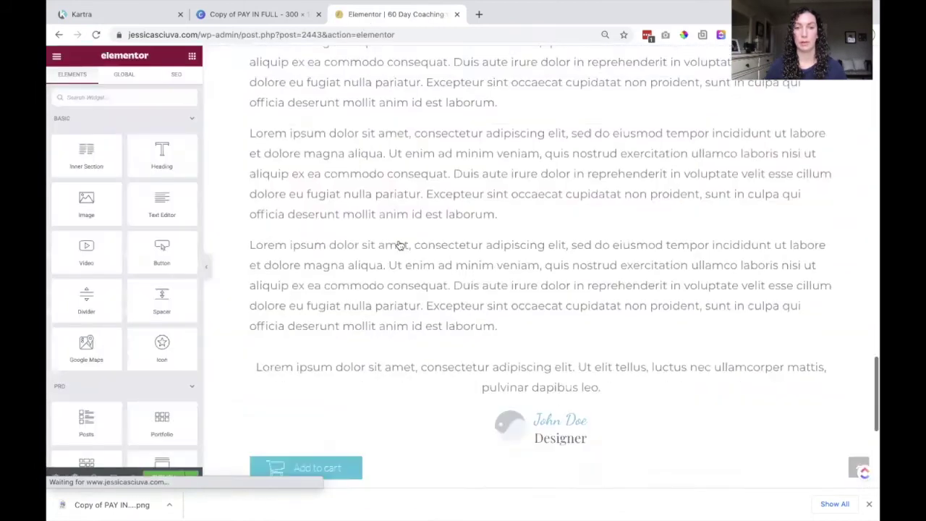
scroll(399, 244, "down", 5)
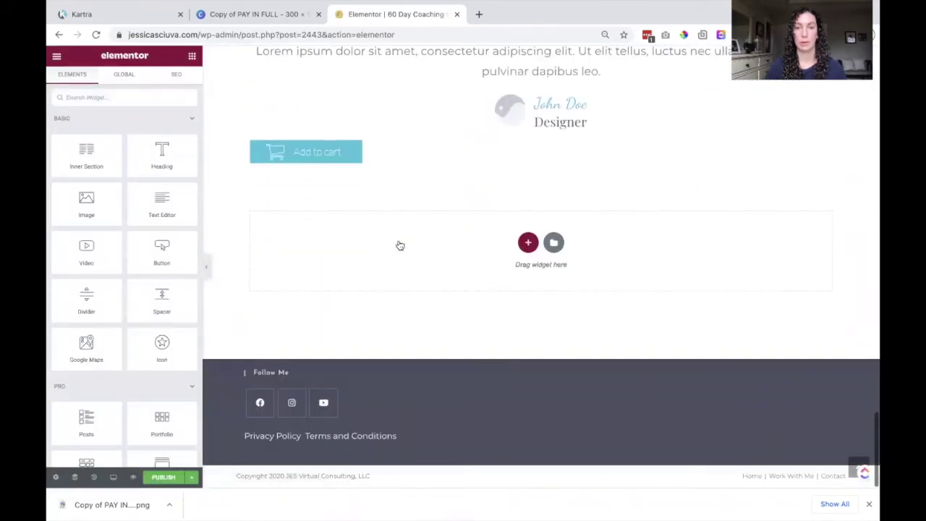
left_click(334, 156)
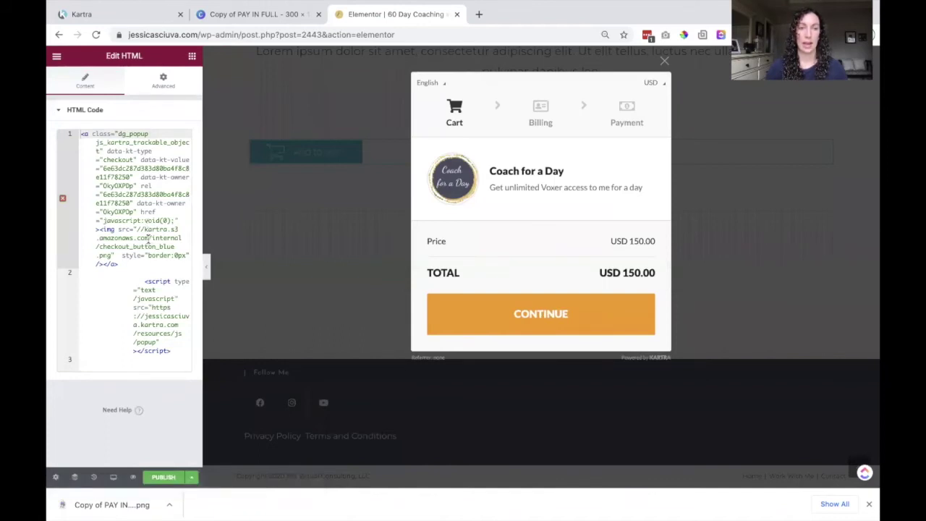
left_click(663, 63)
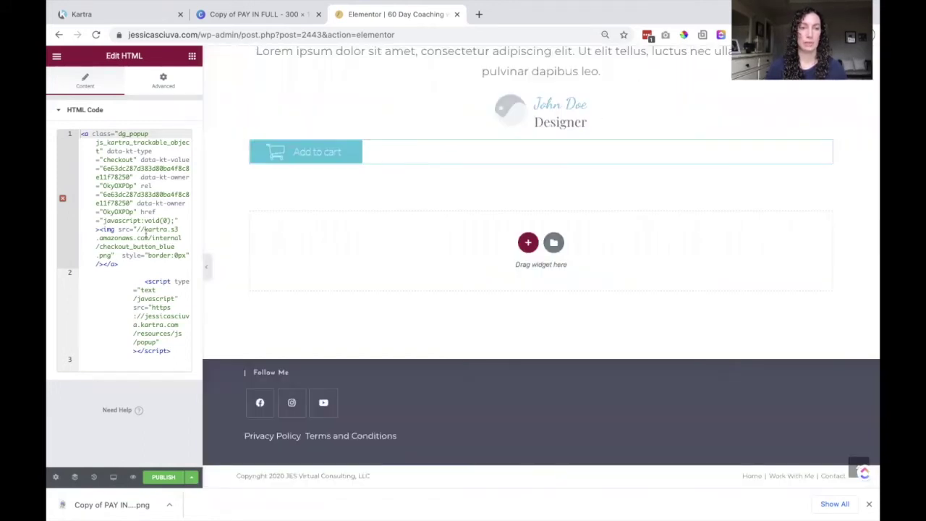
Step: Replace the image source in the checkout code with the copied PAY IN FULL image URL and test the button's overlay
left_click_drag(115, 255, 138, 229)
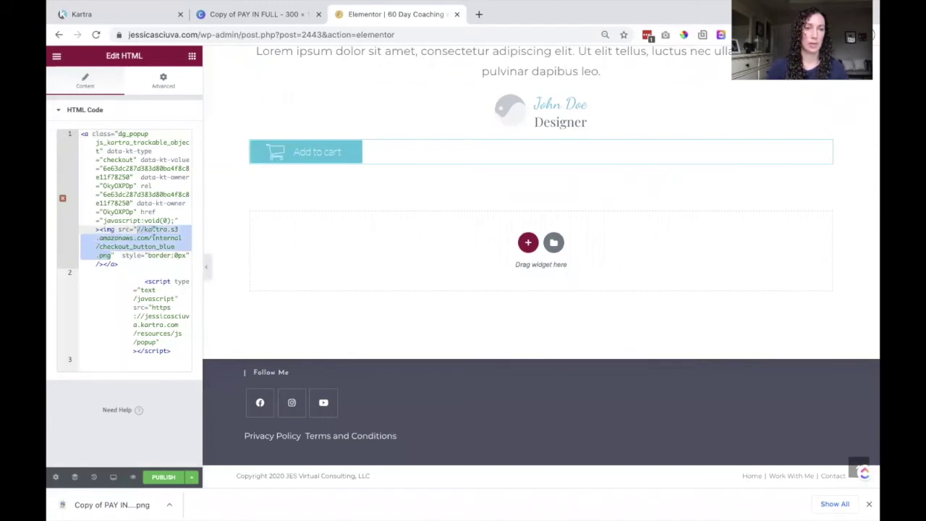
key("BackSpace")
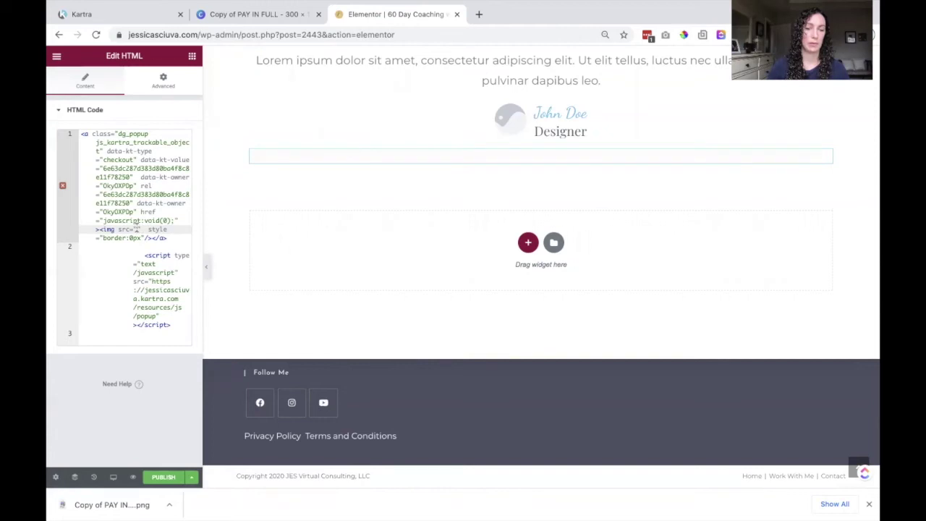
key("ctrl+v")
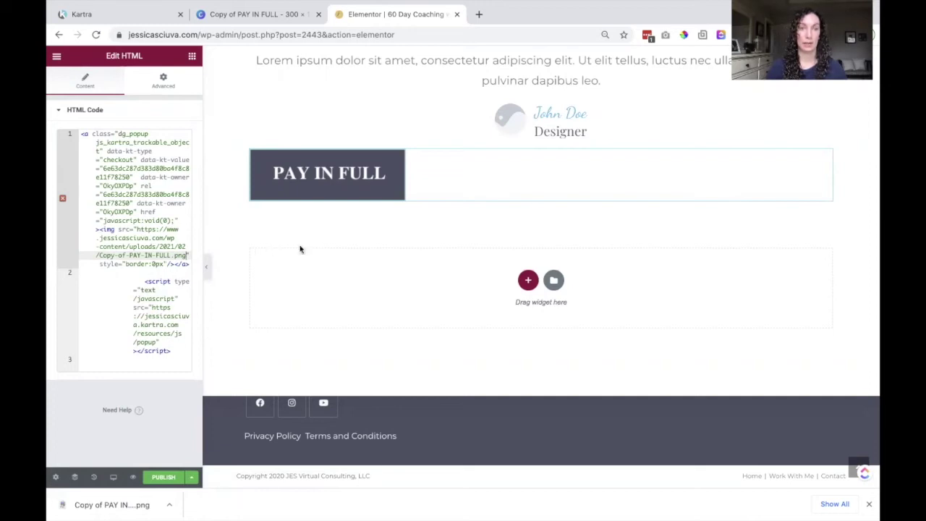
left_click(340, 186)
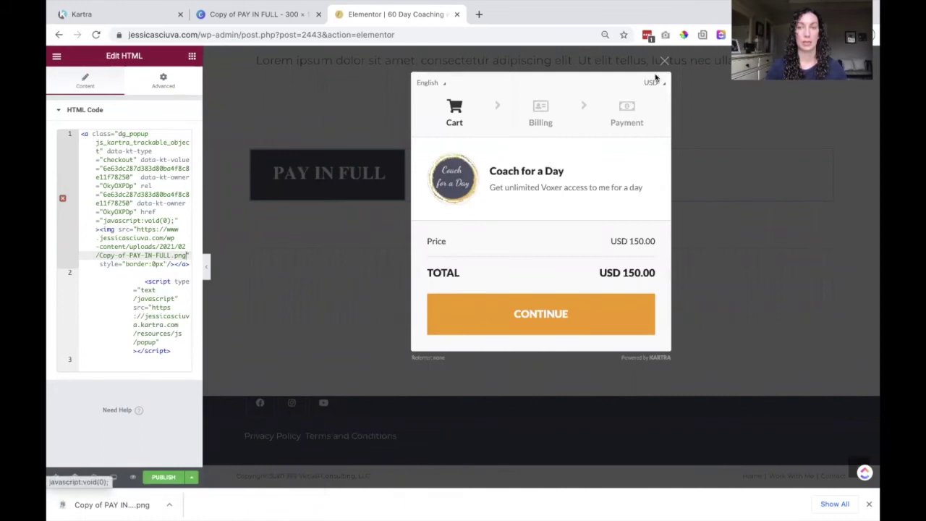
left_click(664, 61)
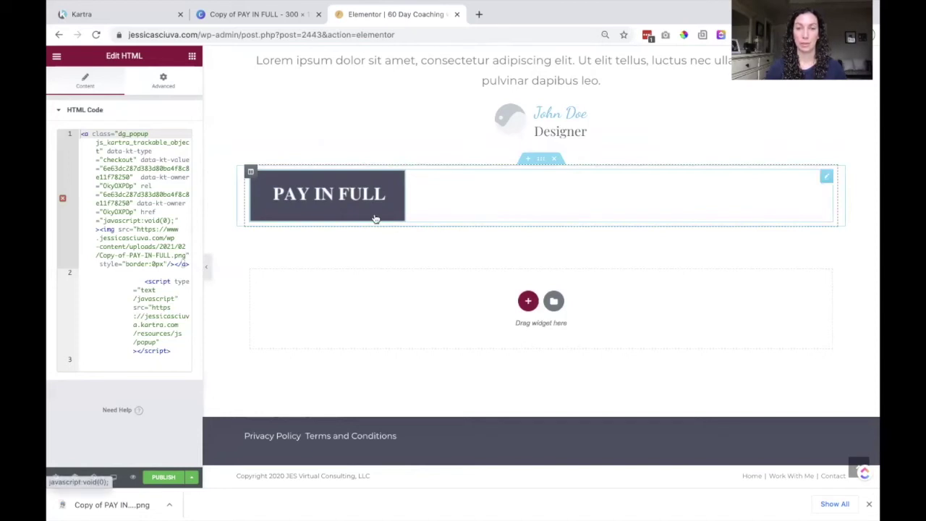
Step: Insert a three-column section with a wide middle column above the PAY IN FULL button
left_click(525, 159)
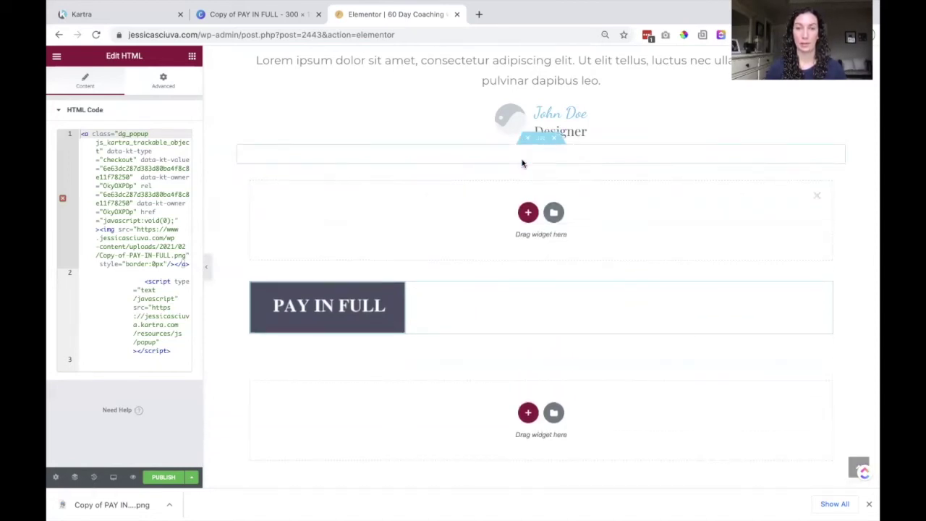
left_click(528, 211)
scroll(532, 267, "down", 2)
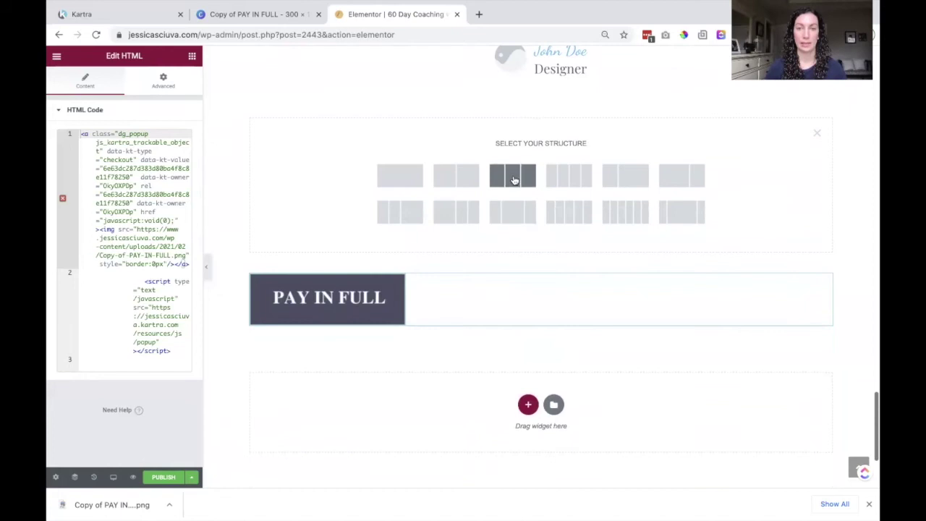
left_click(514, 209)
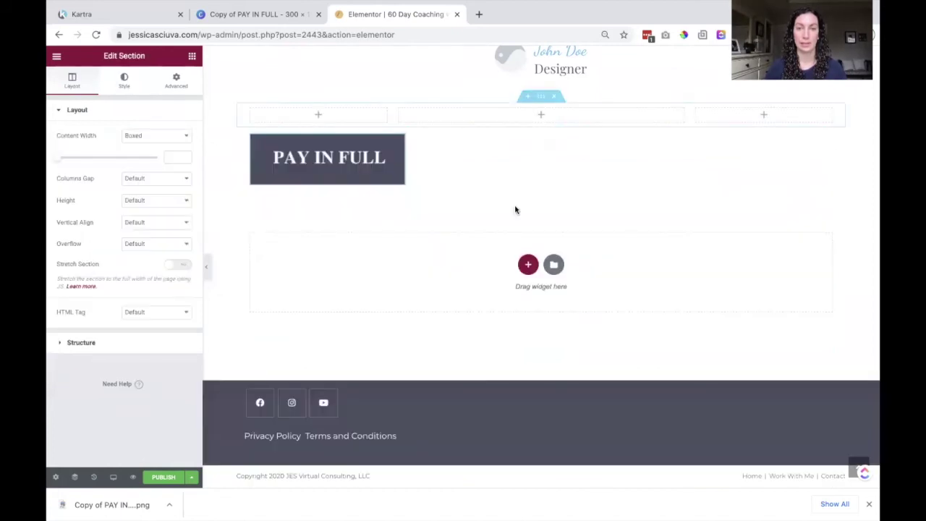
Step: Move the PAY IN FULL button into the middle column and narrow that column from both sides to fit the button
left_click_drag(250, 138, 496, 132)
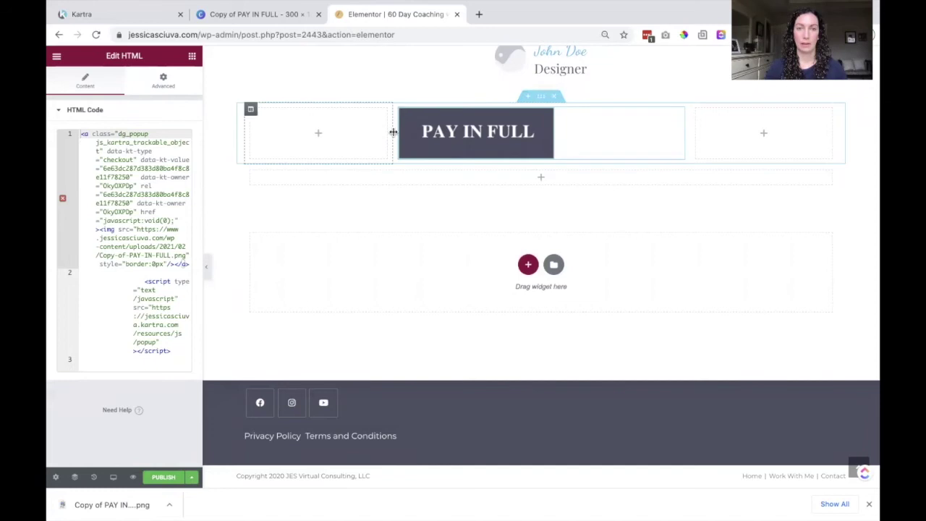
left_click_drag(393, 132, 463, 134)
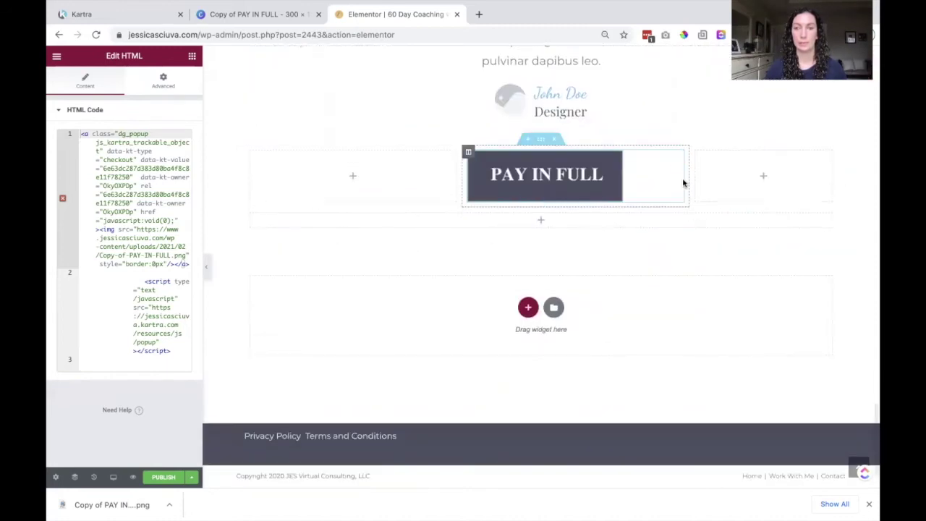
left_click_drag(689, 178, 629, 178)
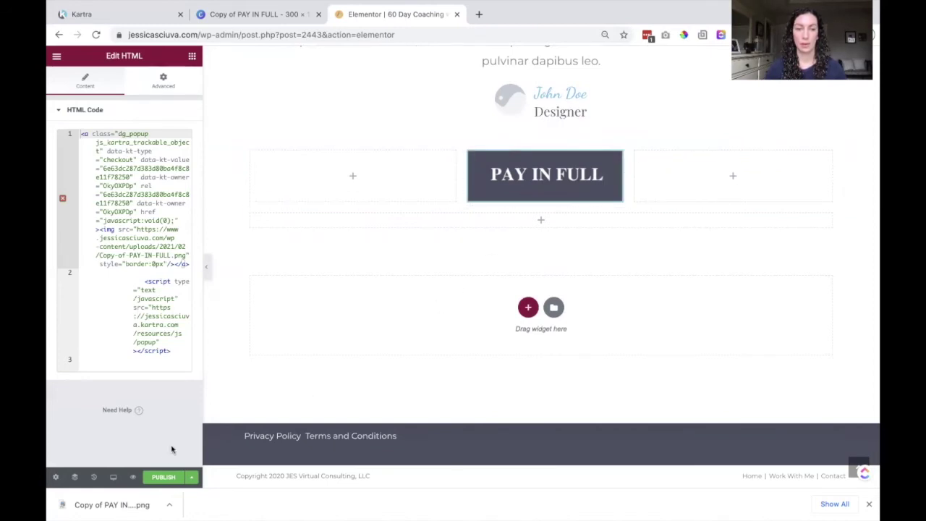
Step: Publish the page and test the PAY IN FULL button's checkout overlay on the live page
left_click(163, 477)
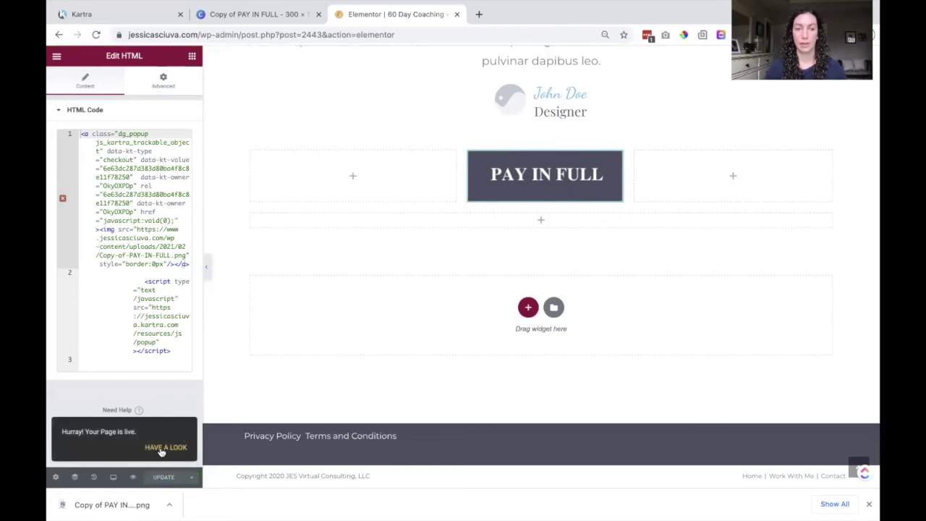
left_click(162, 448)
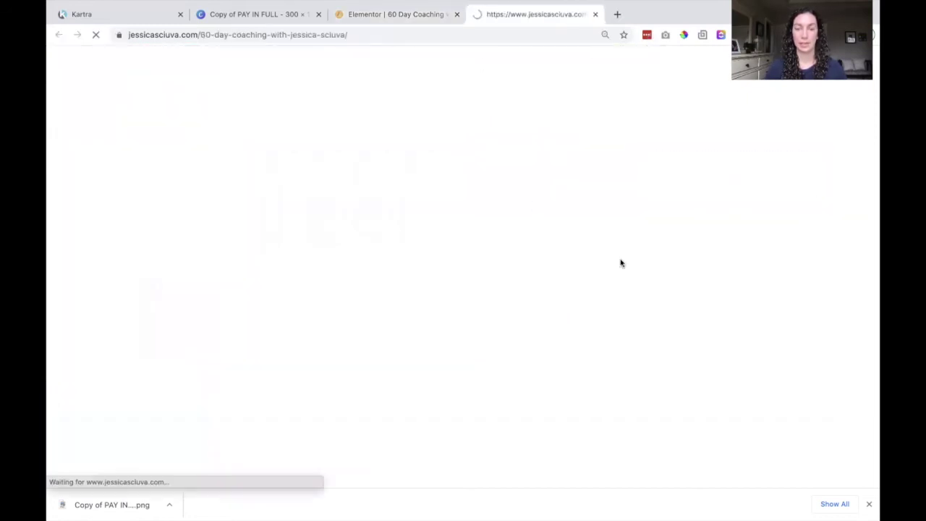
scroll(620, 263, "down", 5)
scroll(620, 263, "down", 10)
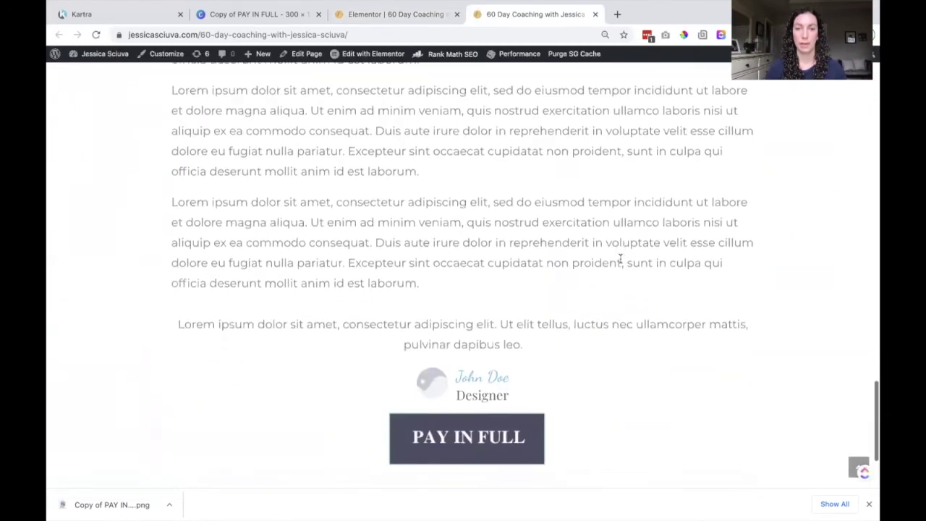
left_click(504, 436)
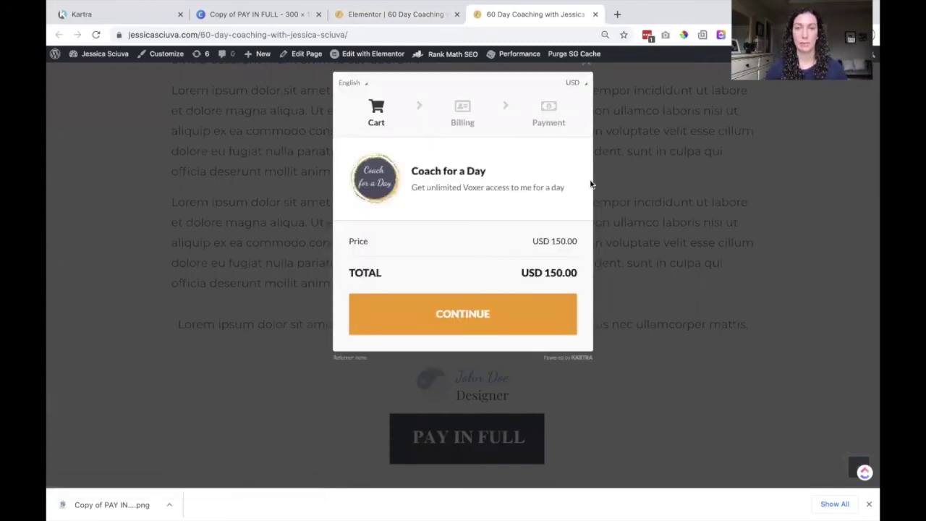
left_click(588, 67)
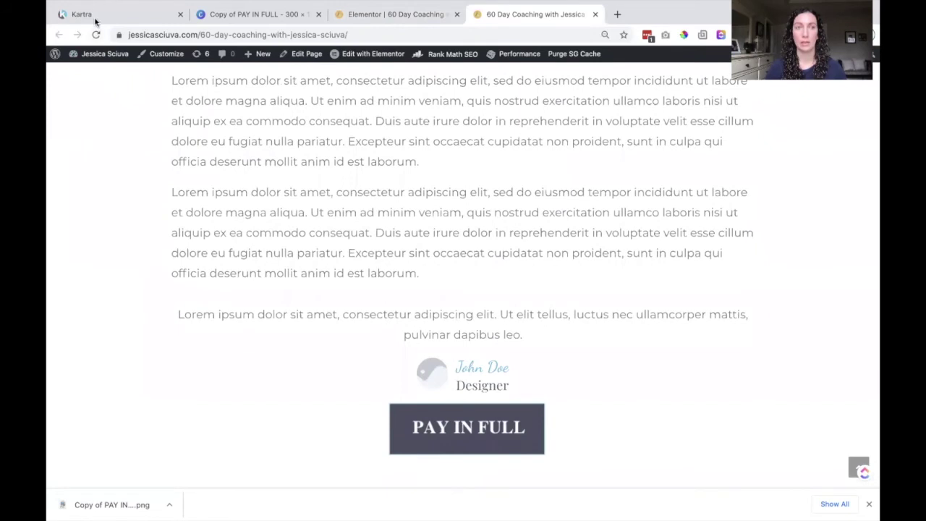
Step: Switch to Kartra and copy the overlay checkout code for Price 2, USD 80.00 every 2 weeks
left_click(97, 20)
left_click(337, 179)
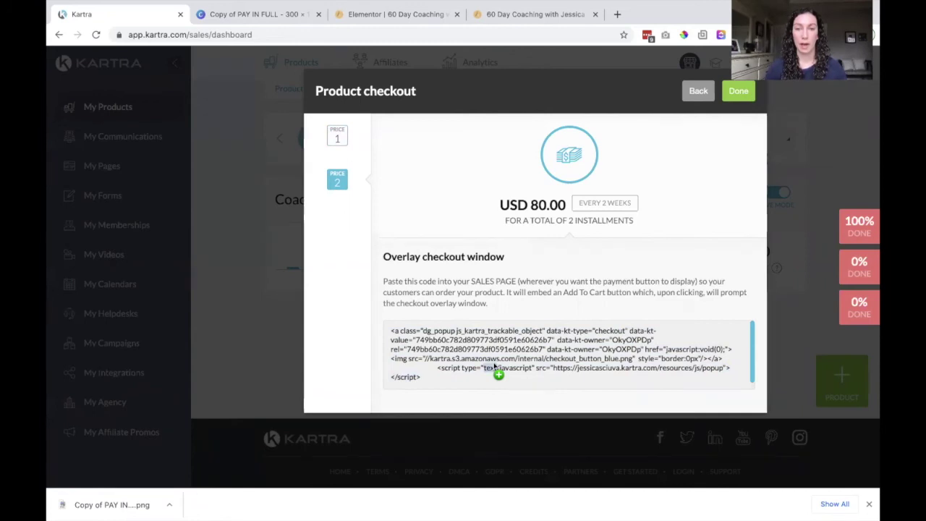
left_click_drag(440, 386, 384, 327)
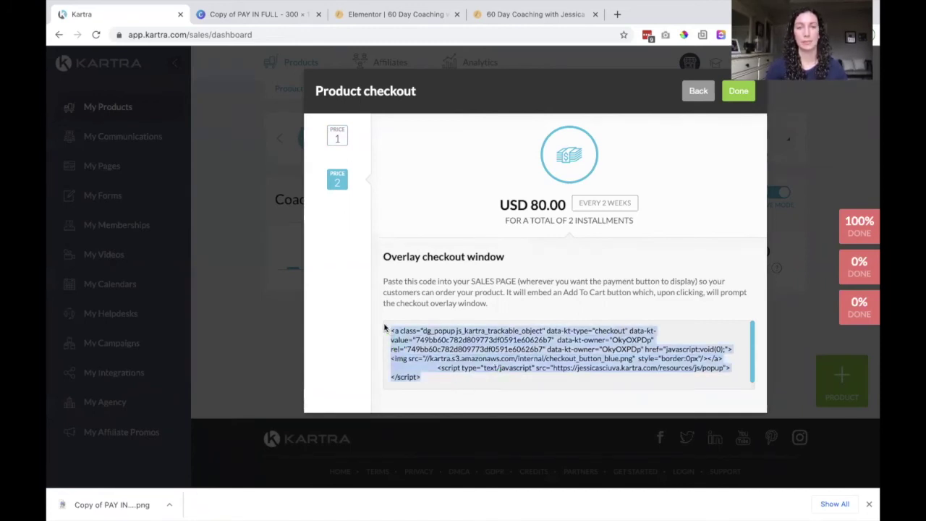
Step: Switch to the Elementor editor and duplicate the three-column section containing the PAY IN FULL button
left_click(523, 17)
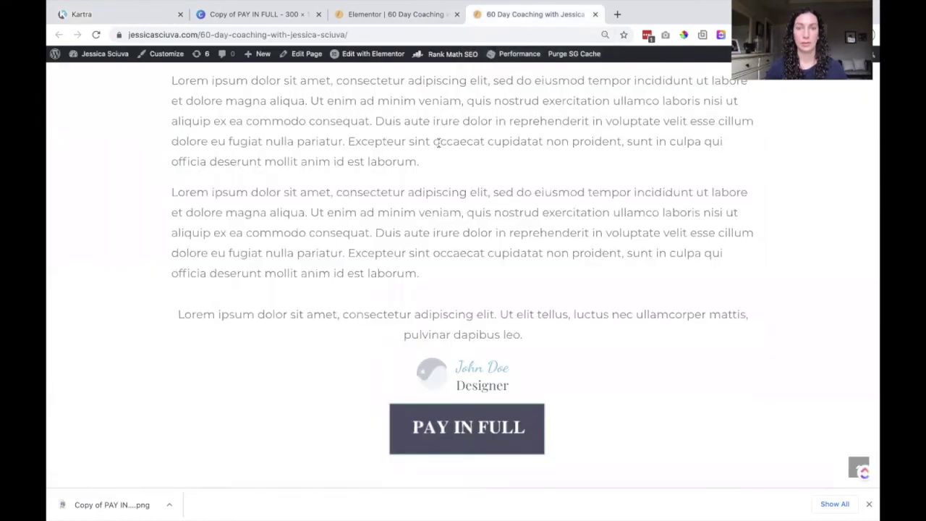
left_click(394, 15)
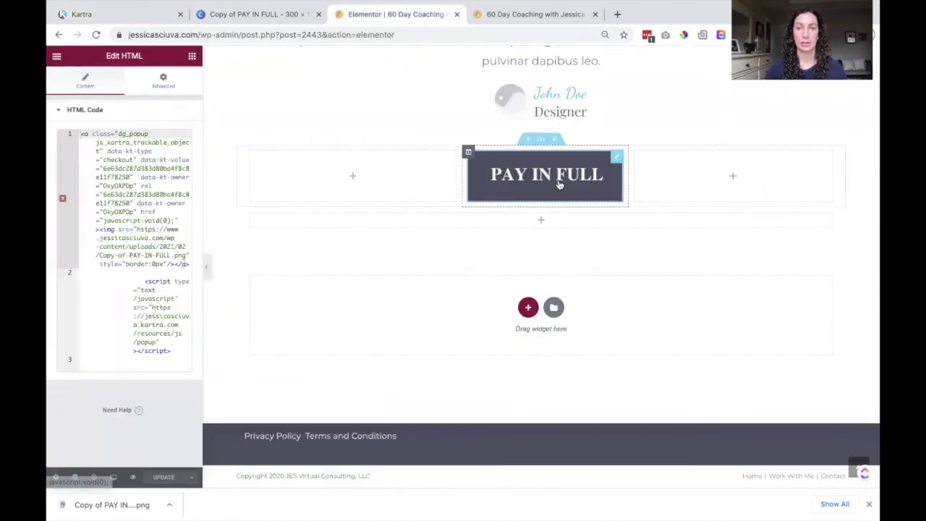
right_click(542, 140)
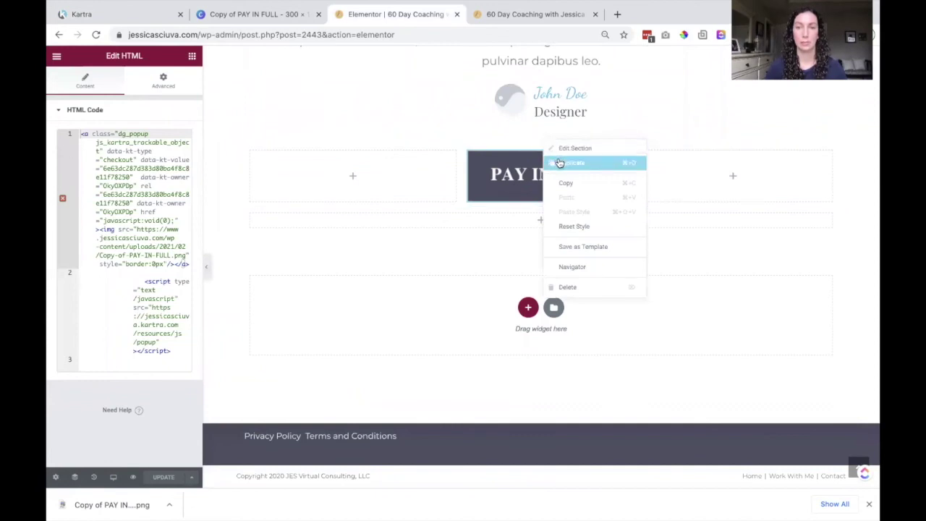
left_click(559, 163)
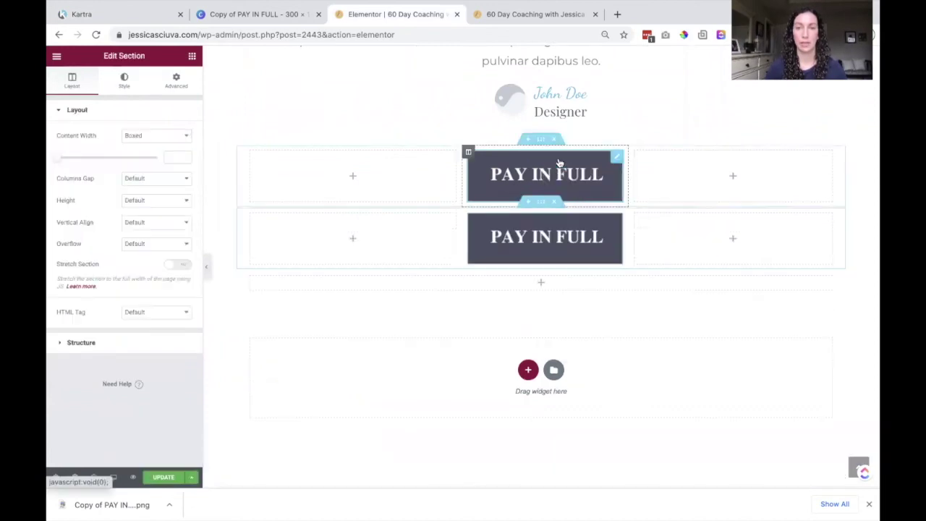
Step: Replace the HTML code of the lower, duplicated PAY IN FULL button with the copied Price 2 overlay checkout code
left_click(546, 249)
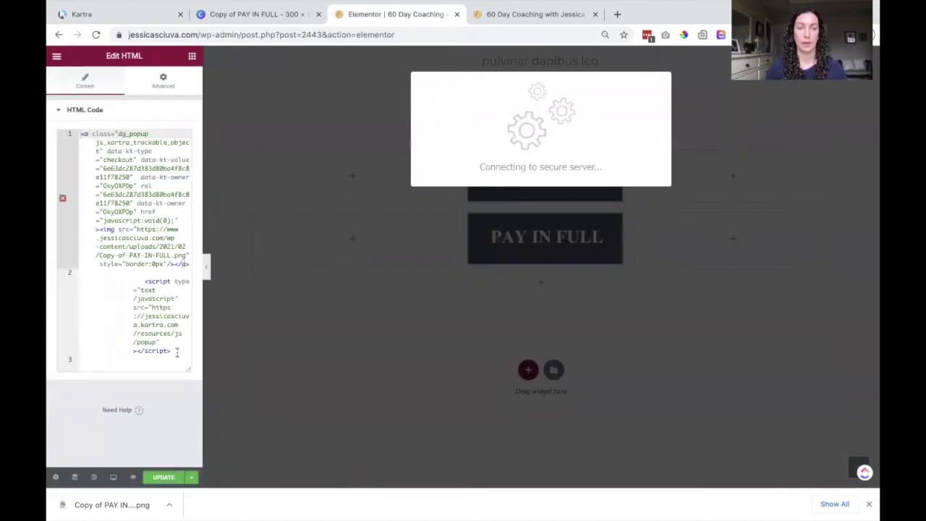
left_click(663, 63)
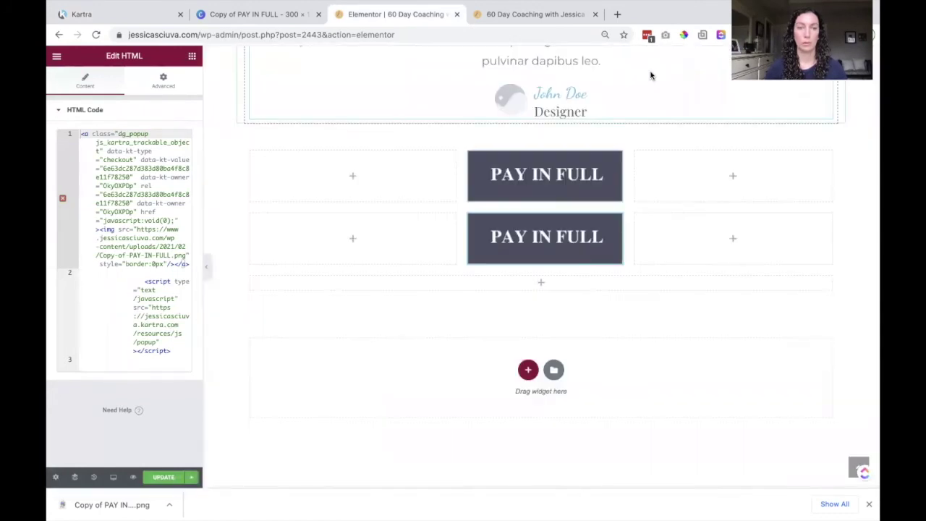
left_click_drag(179, 354, 63, 131)
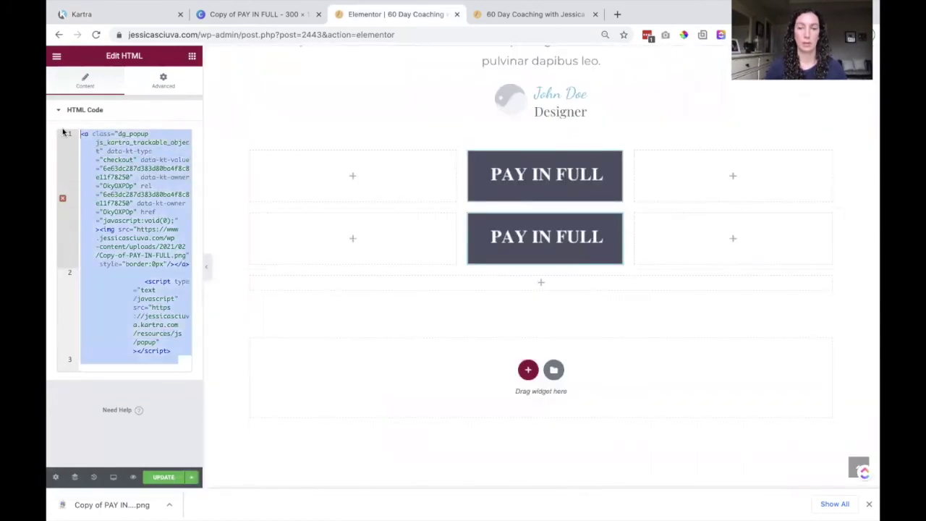
key("BackSpace")
type("<a class=\"dg_popup js_kartra_trackable_object\" data-kt-type=\"checkout\" data-kt-value=\"749bb60c782d809773df0591e60626b7\" data-kt-owner=\"OkyOXPDp\" rel=\"749bb60c782d809773df0591e60626b7\" data-kt-owner=\"OkyOXPDp\" href=\"javascript:void(0);\"><img src=\"//kartra.s3.amazonaws.com/internal/checkout_button_blue.png\" style=\"border:0px\" /></a>               <script type=\"text/javascript\" src=\"https://jessicasciuva.kartra.com/resources/js/popup\"></script>")
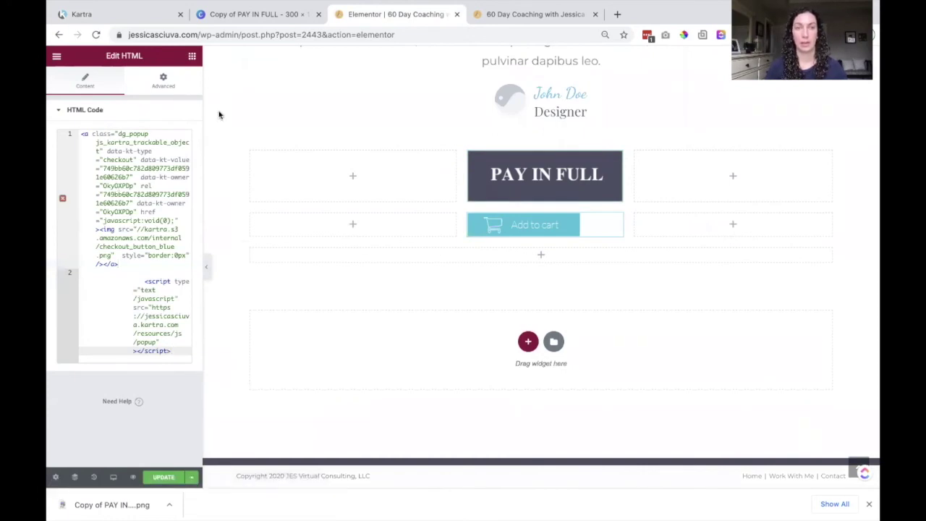
Step: Switch to Canva, dismiss the saved-design message and change the button text on page 2 to "2 Monthly Payments"
left_click(252, 14)
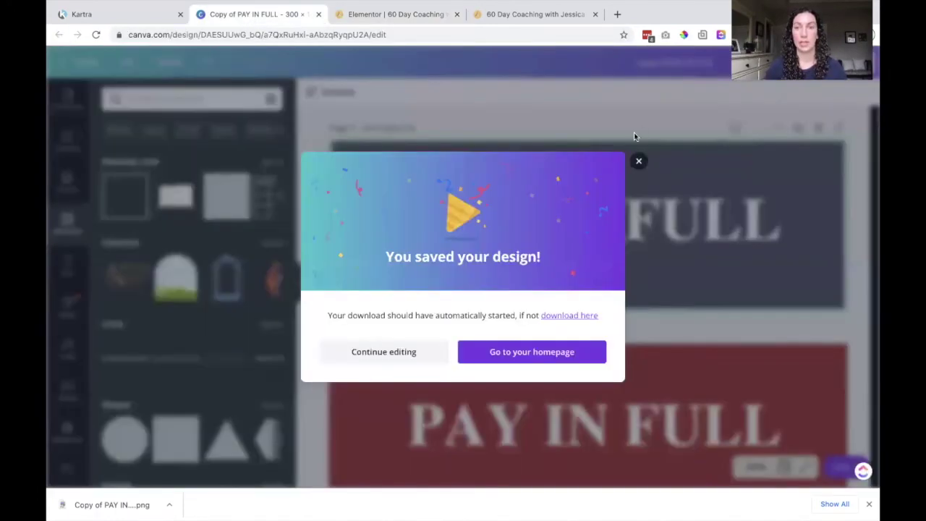
left_click(638, 160)
scroll(721, 145, "down", 3)
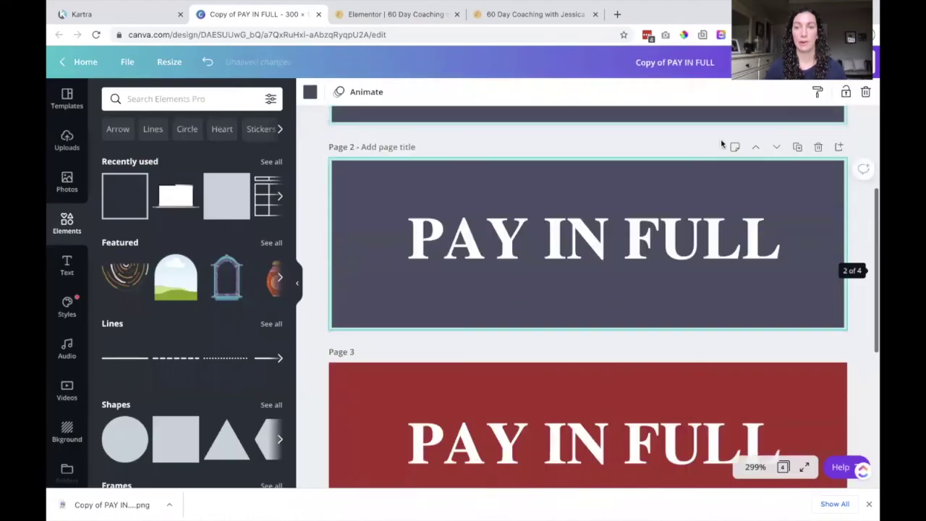
left_click(594, 248)
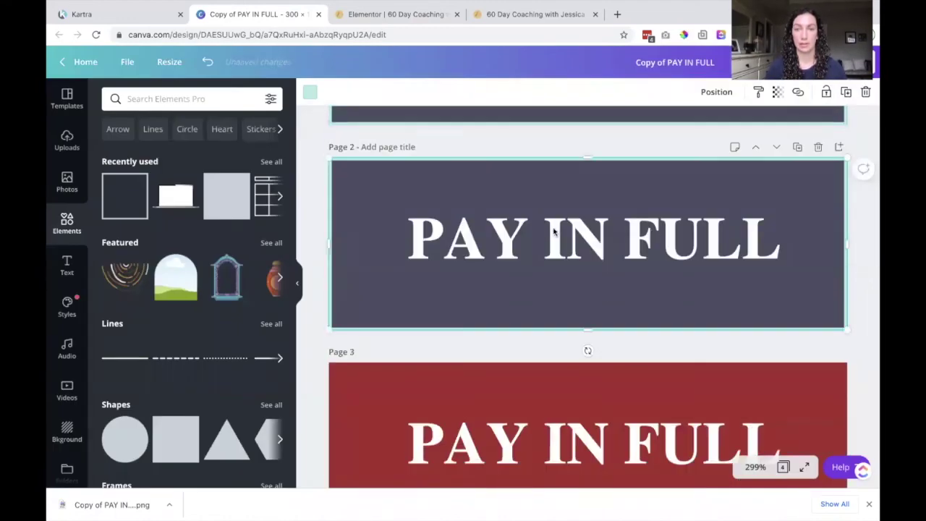
left_click(716, 92)
left_click(705, 130)
left_click(753, 259)
double_click(754, 259)
key("ctrl+a")
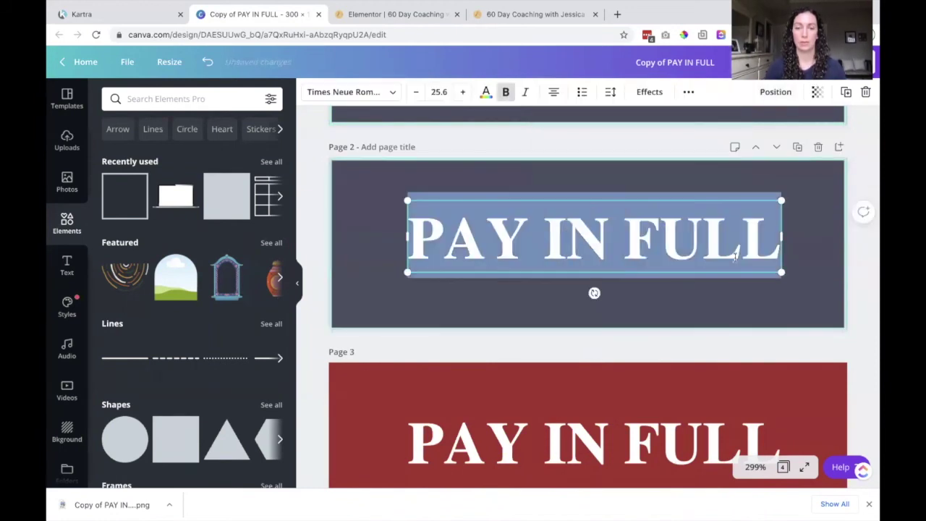
type("T")
key("BackSpace")
type("2 Mont")
key("BackSpace")
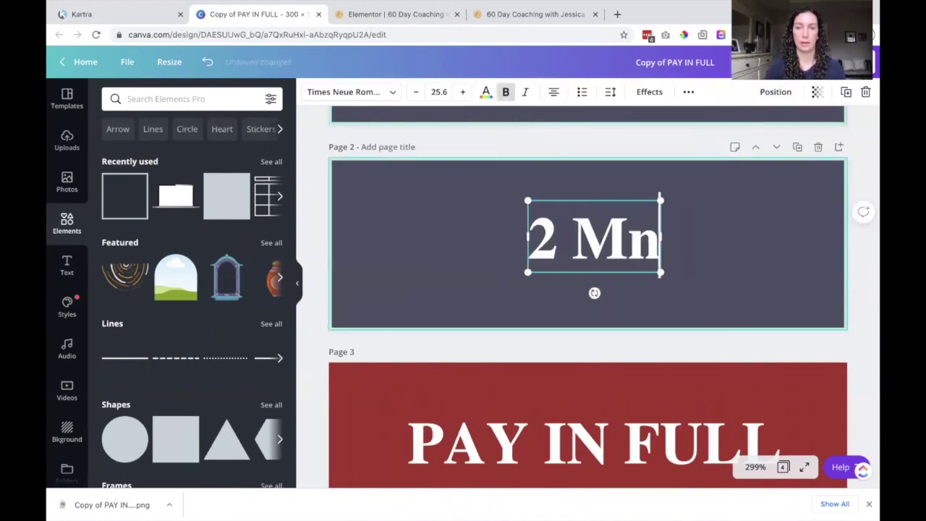
key("BackSpace")
type("onthly Payments")
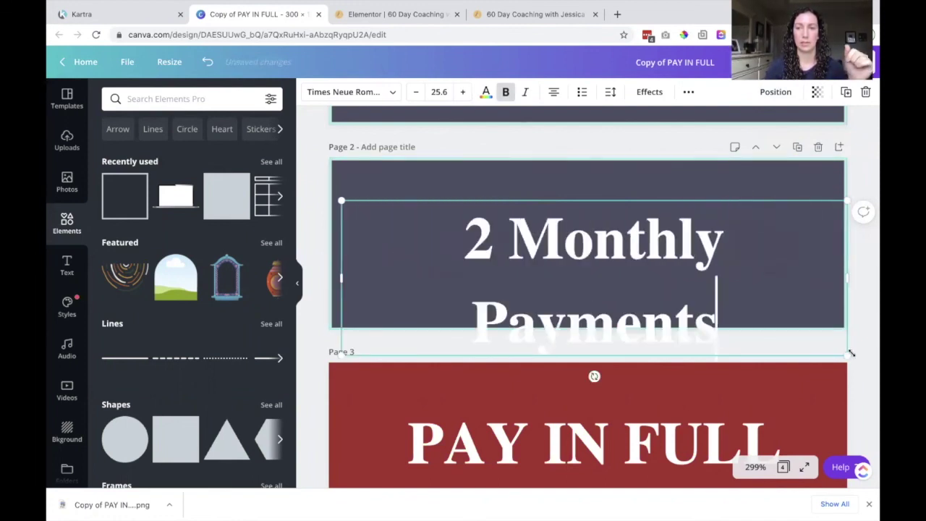
Step: Shrink the "2 Monthly Payments" text to about size 21.4 and move it so both lines fit inside the page 2 button
left_click_drag(846, 354, 773, 304)
key("shift+Left")
key("shift+Left")
key("shift+Left")
key("shift+Left")
key("shift+Left")
key("shift+Left")
key("shift+Left")
key("shift+Left")
key("Escape")
left_click(626, 193)
left_click_drag(624, 237, 651, 218)
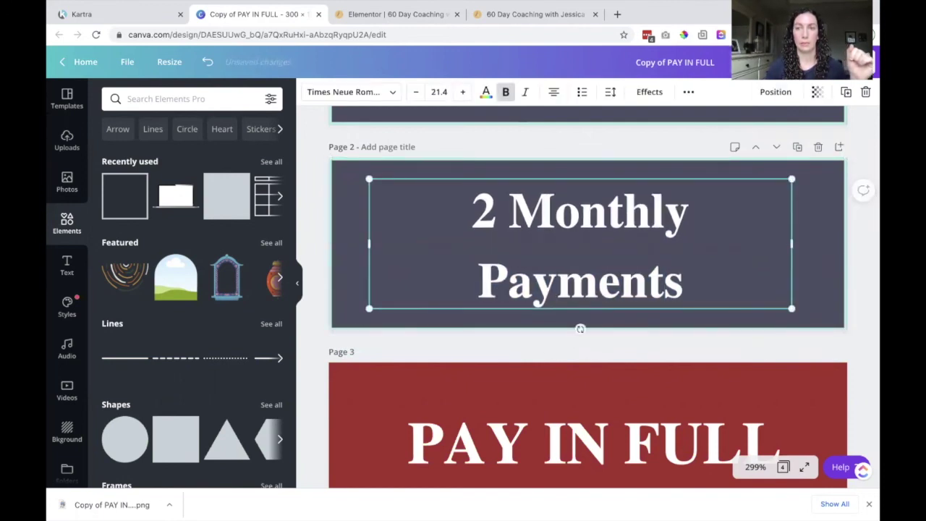
Step: Download the page 2 "2 Monthly Payments" button design as a PNG image
left_click(864, 62)
left_click(711, 342)
left_click(743, 219)
left_click(771, 306)
left_click(730, 371)
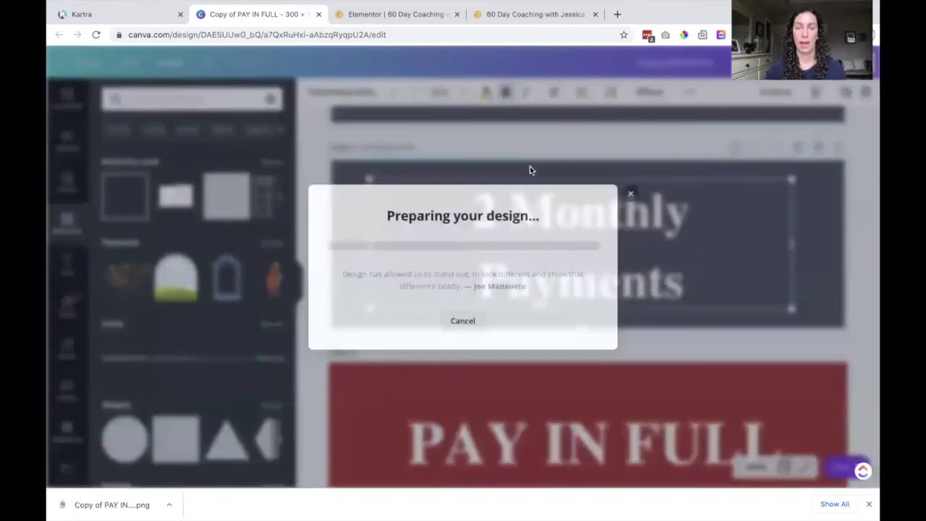
Step: Upload the 2 Monthly Payments image to the WordPress media library and copy its file URL
left_click(489, 17)
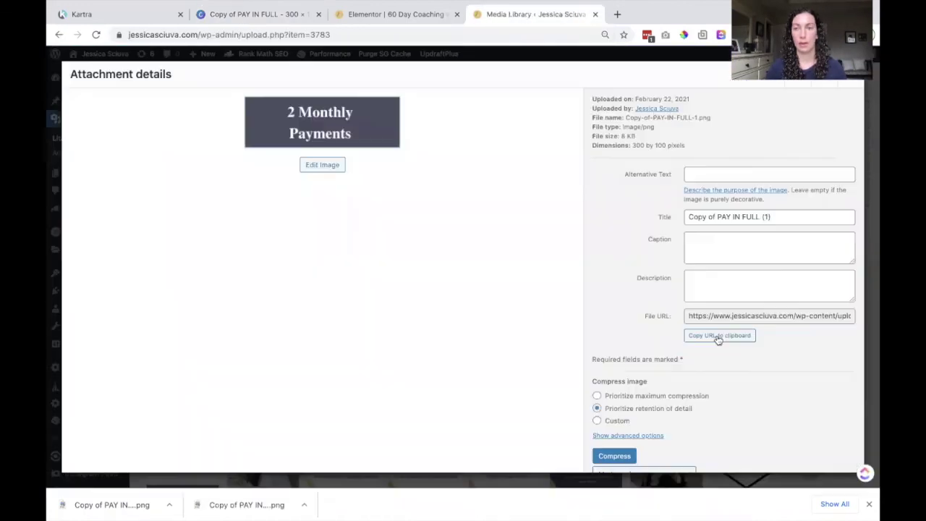
left_click(718, 337)
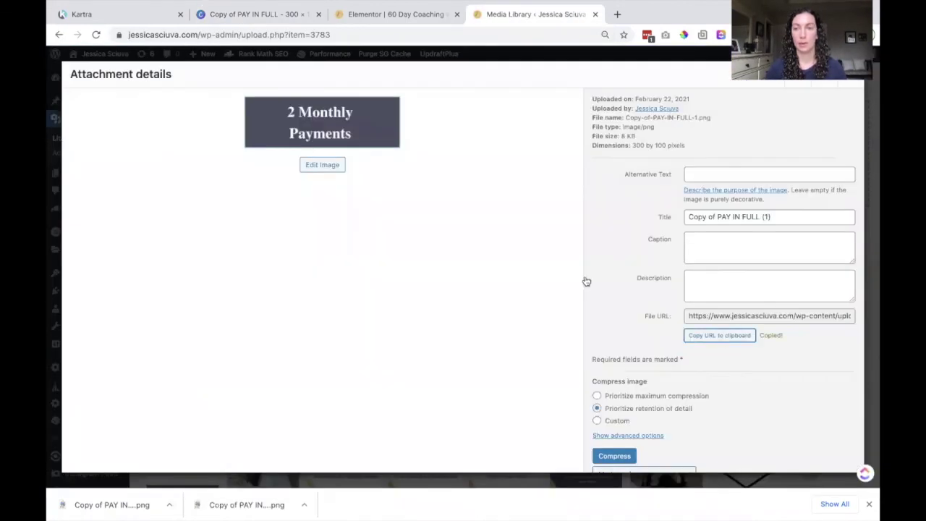
Step: In Elementor, replace the Kartra image source in the second button's HTML code with the copied image URL and update the page
left_click(384, 16)
left_click_drag(113, 254, 139, 228)
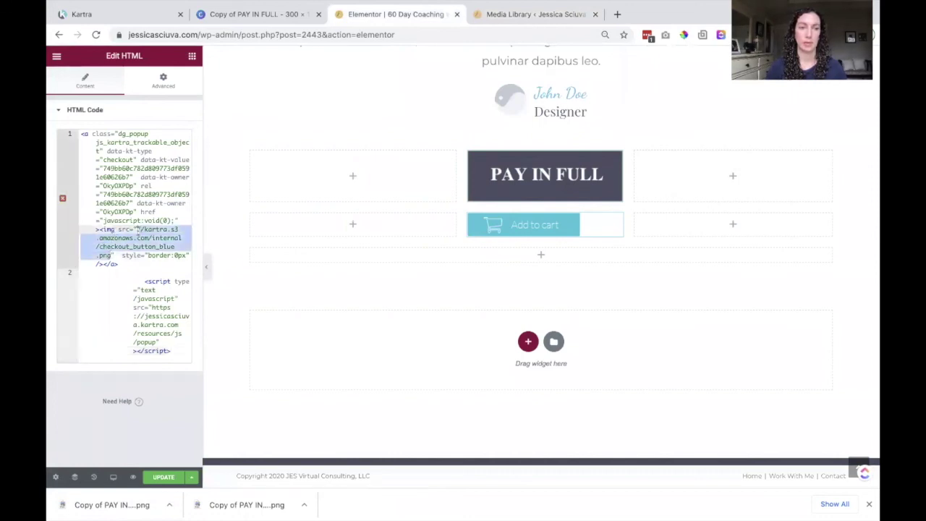
key("BackSpace")
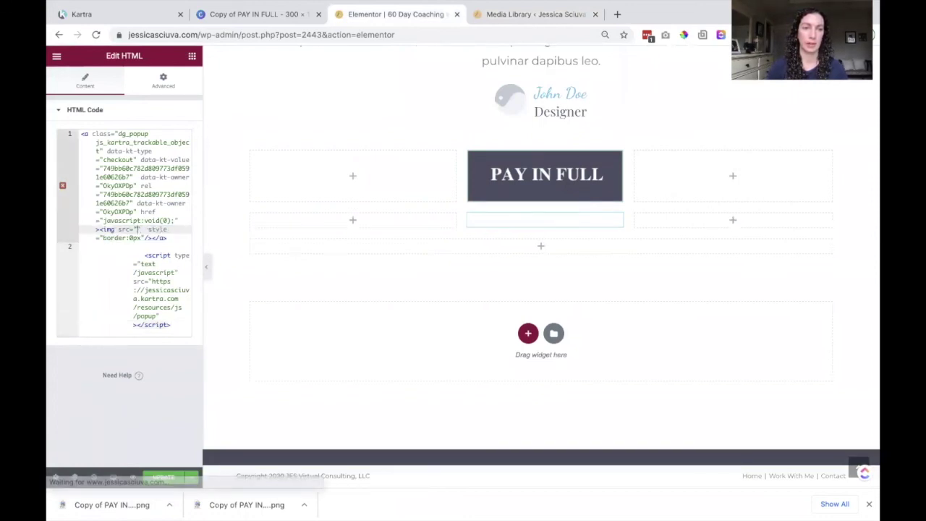
key("ctrl+v")
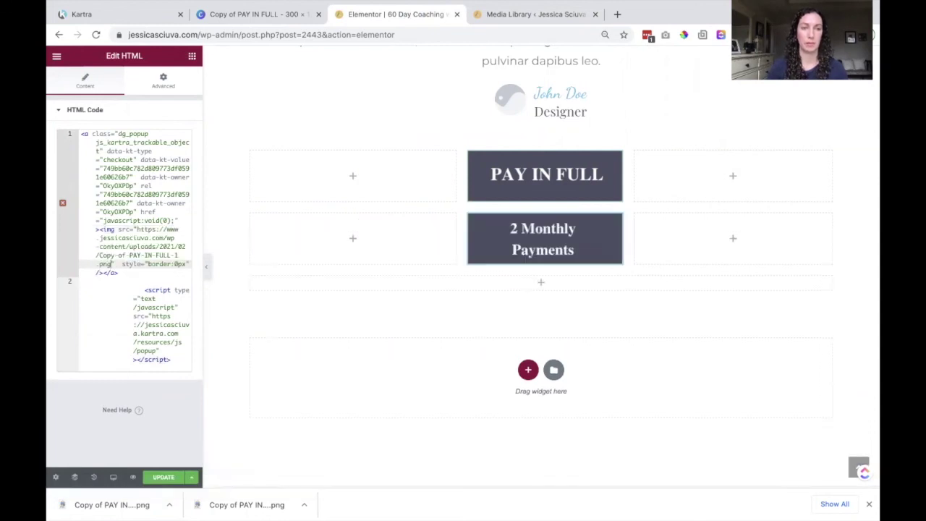
left_click(164, 477)
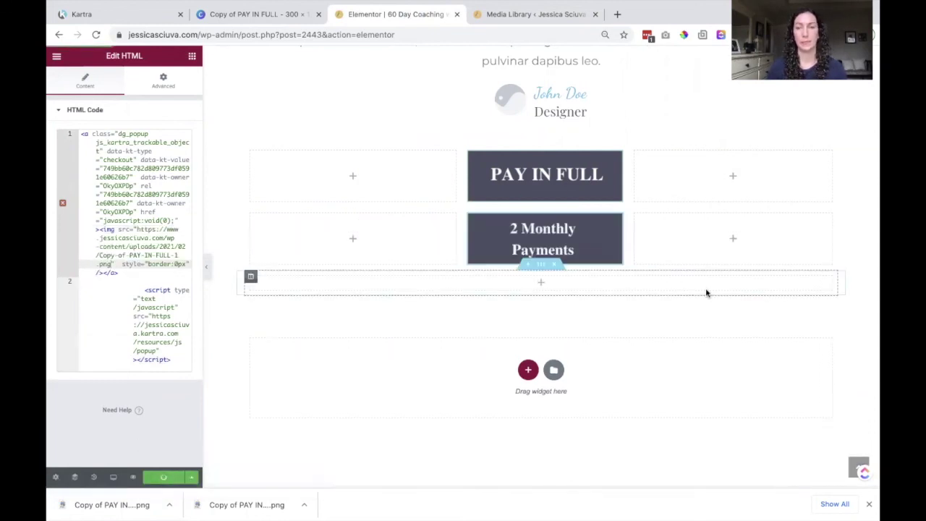